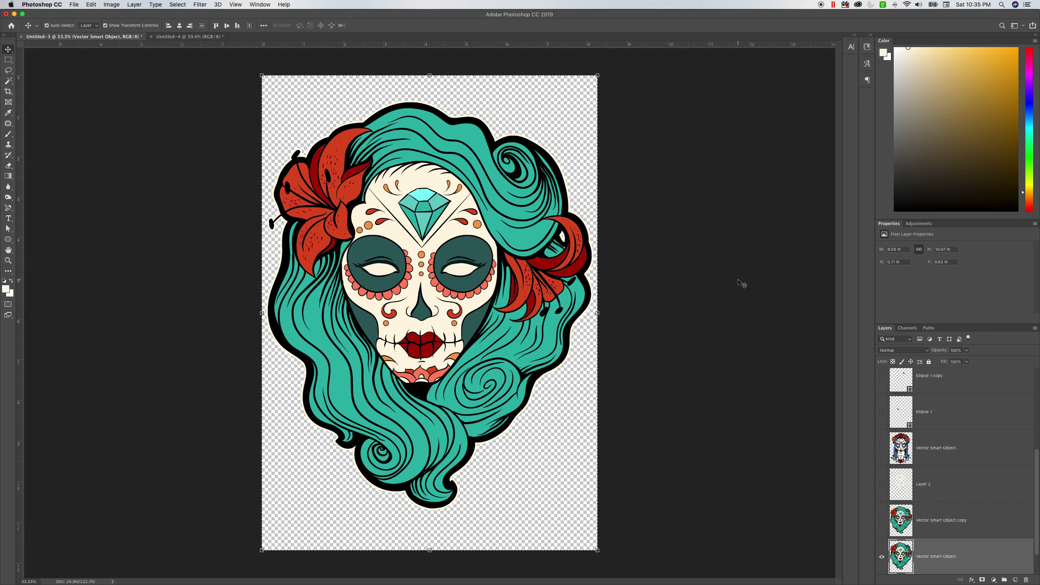
Copy the whole sugar skull artwork from the Untitled-3 document and paste it above the black background in Untitled-4
{"action": "key", "text": "super+a"}
{"action": "key", "text": "super+c"}
{"action": "left_click", "coordinate": [189, 37]}
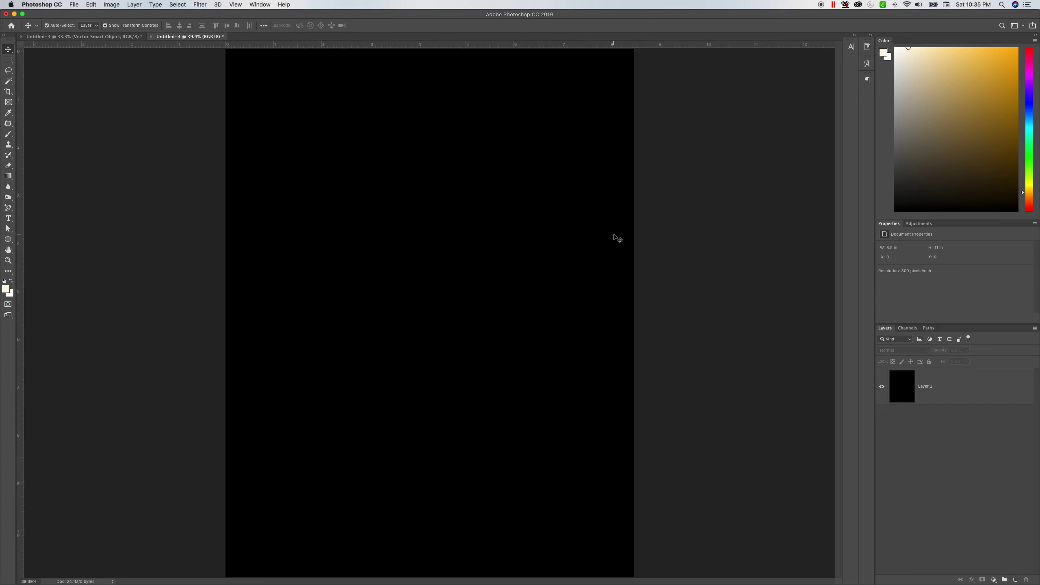
{"action": "key", "text": "super+v"}
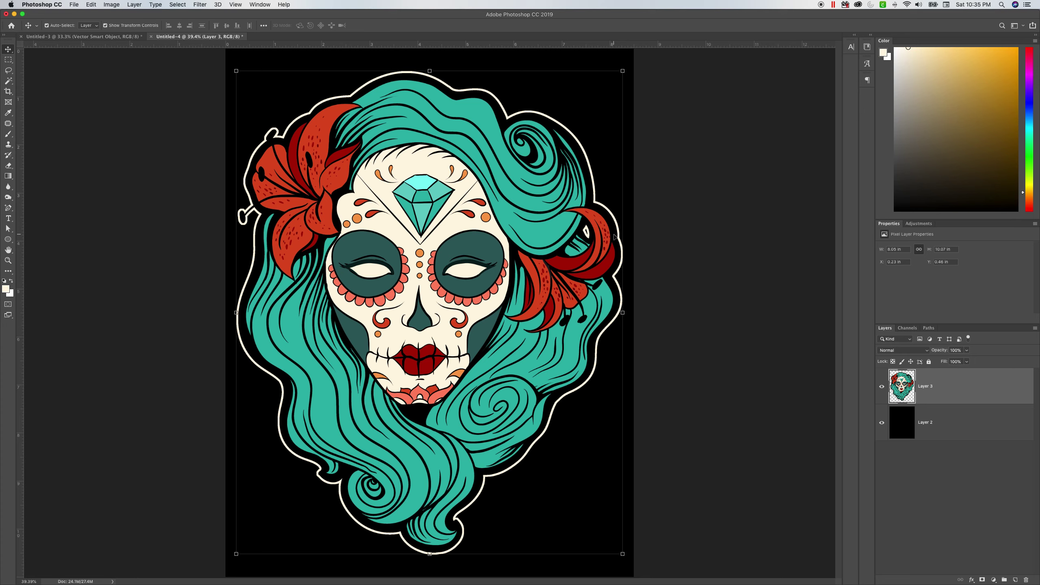
{"action": "left_click", "coordinate": [752, 334]}
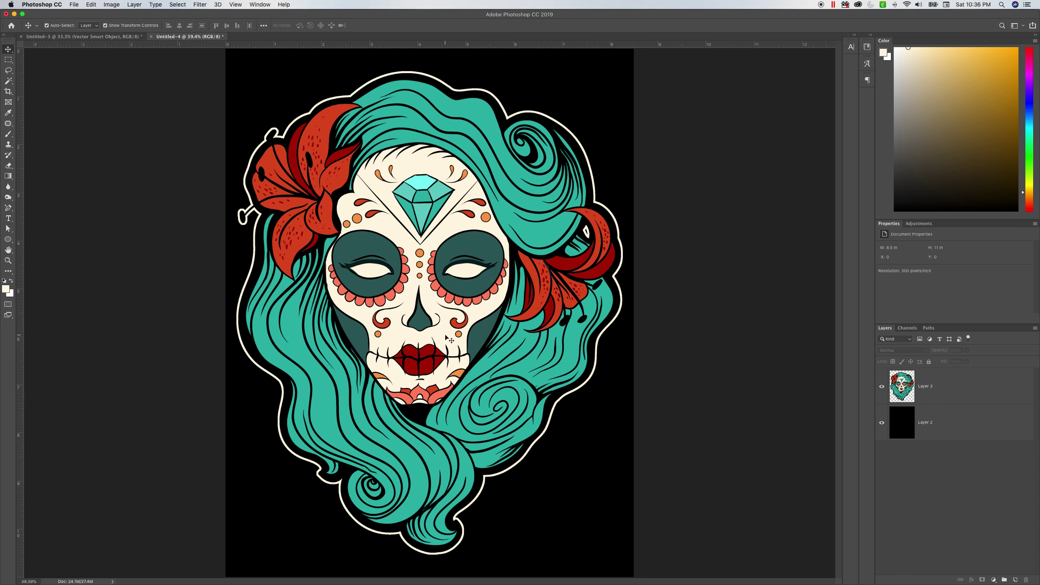
Select the cream areas of the skull artwork on Layer 3 with the Magic Wand and copy them onto a new layer
{"action": "left_click", "coordinate": [939, 392]}
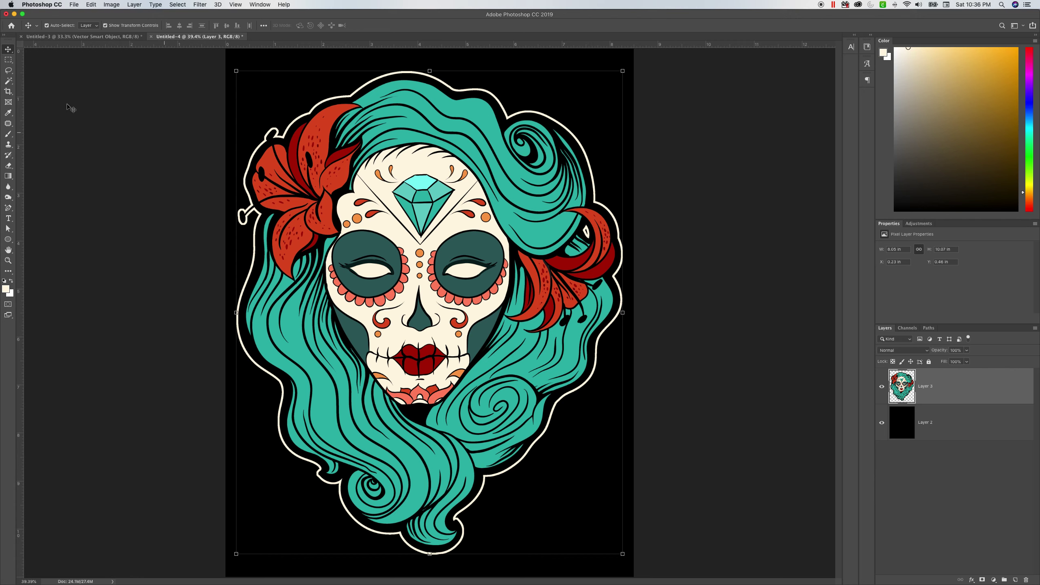
{"action": "left_click", "coordinate": [9, 83]}
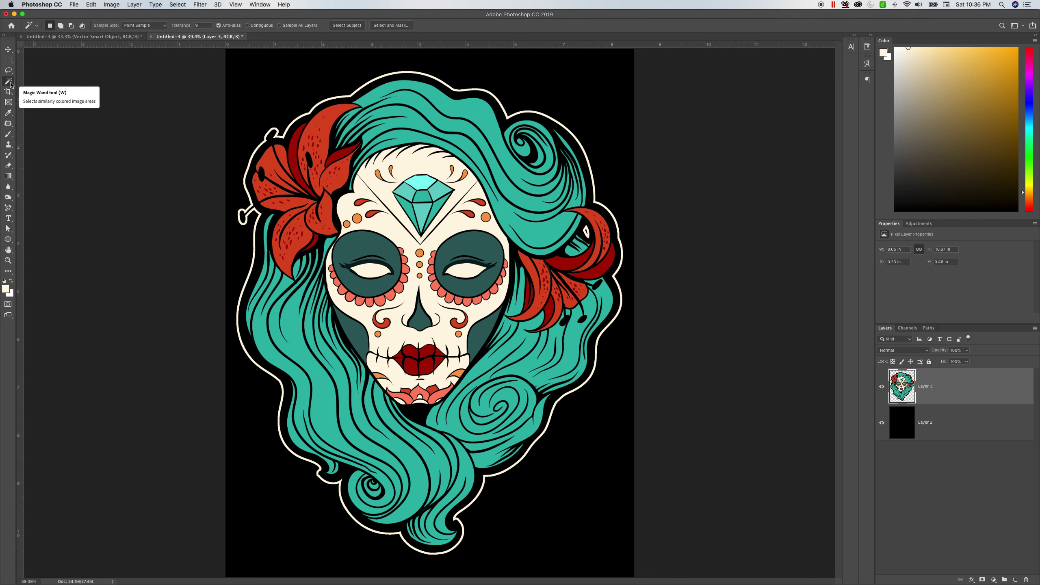
{"action": "left_click", "coordinate": [380, 224]}
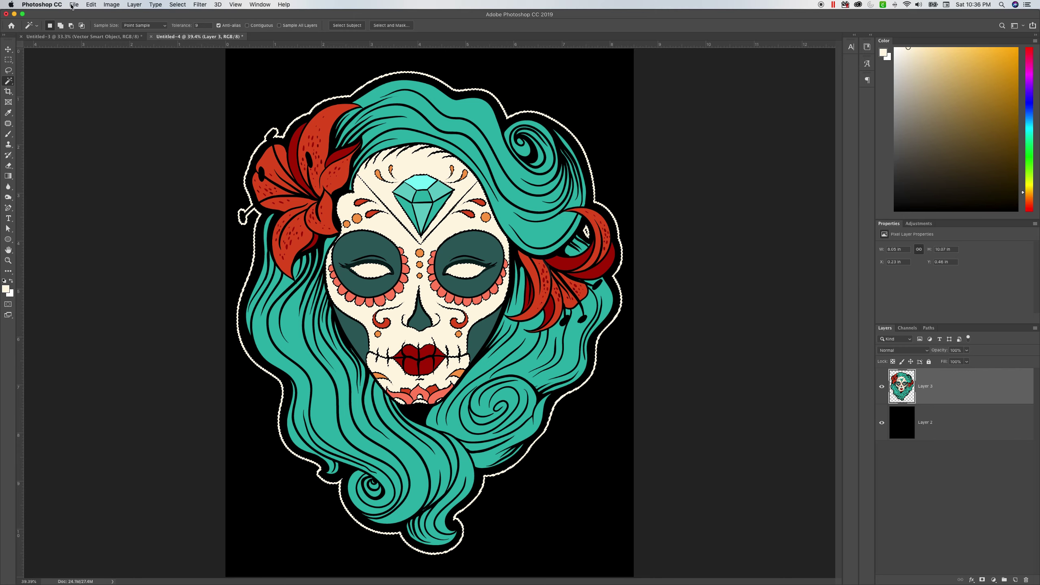
{"action": "left_click", "coordinate": [91, 5]}
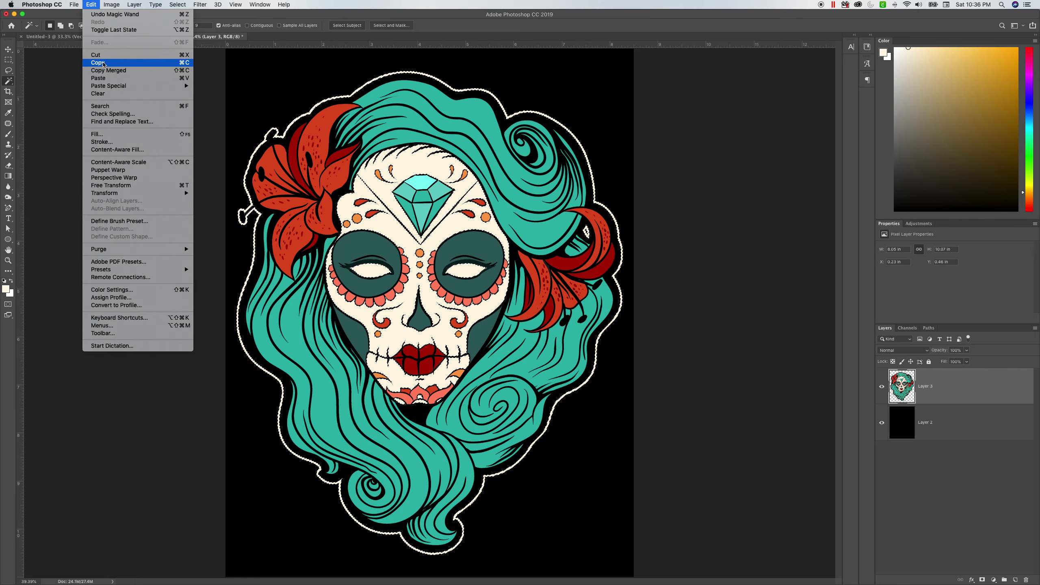
{"action": "left_click", "coordinate": [104, 64]}
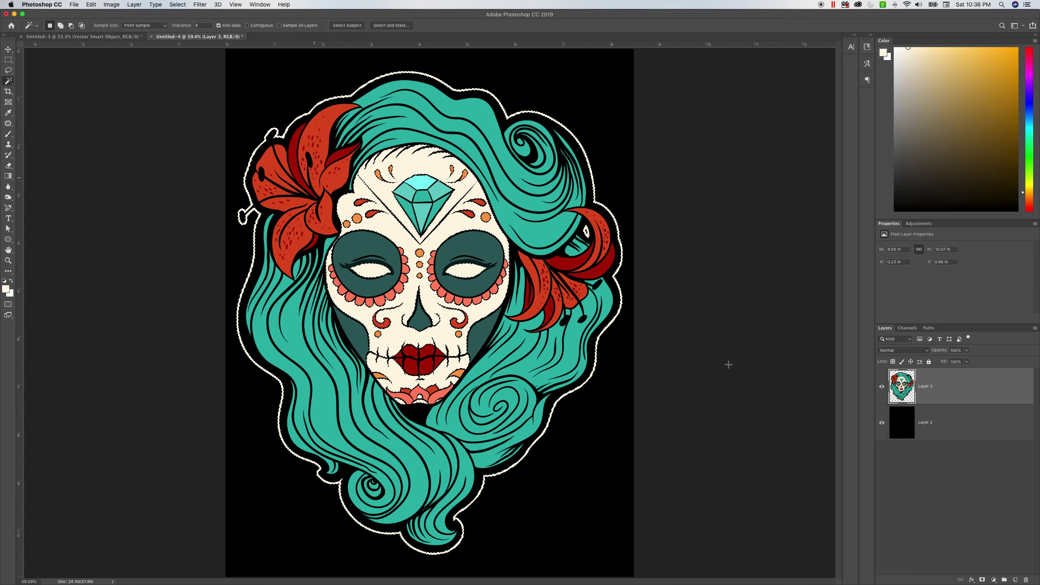
{"action": "left_click", "coordinate": [1016, 580]}
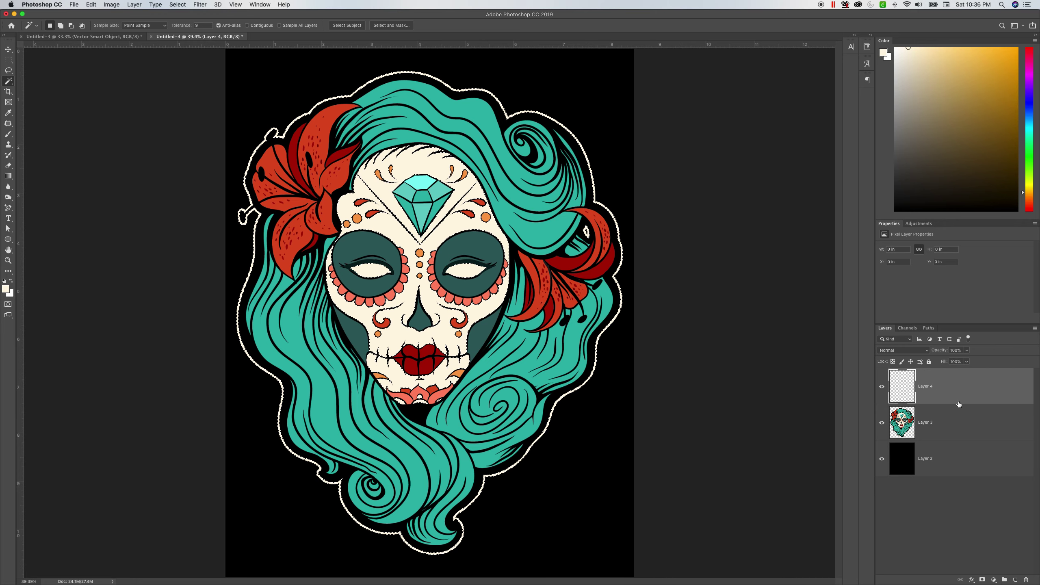
{"action": "key", "text": "super+v"}
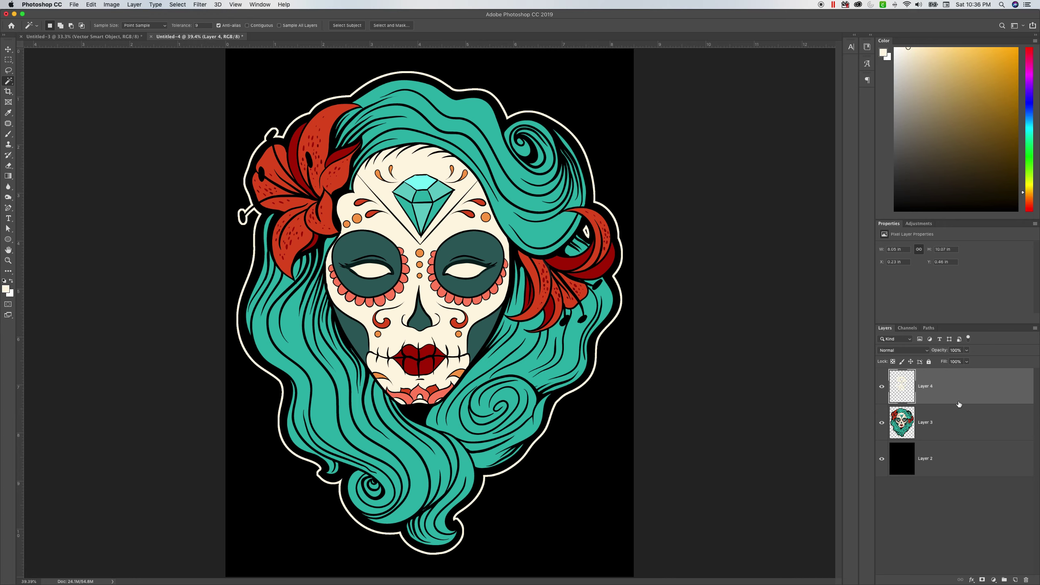
Hide Layer 4, delete the cream areas from the artwork on Layer 3, and clear the selection
{"action": "left_click", "coordinate": [942, 423]}
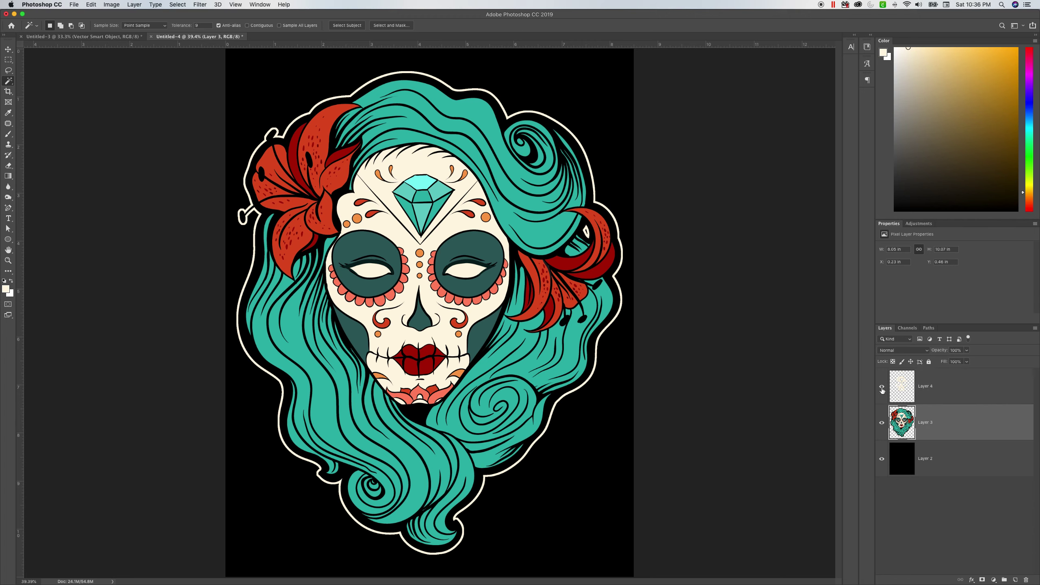
{"action": "left_click", "coordinate": [902, 393]}
{"action": "left_click", "coordinate": [882, 387]}
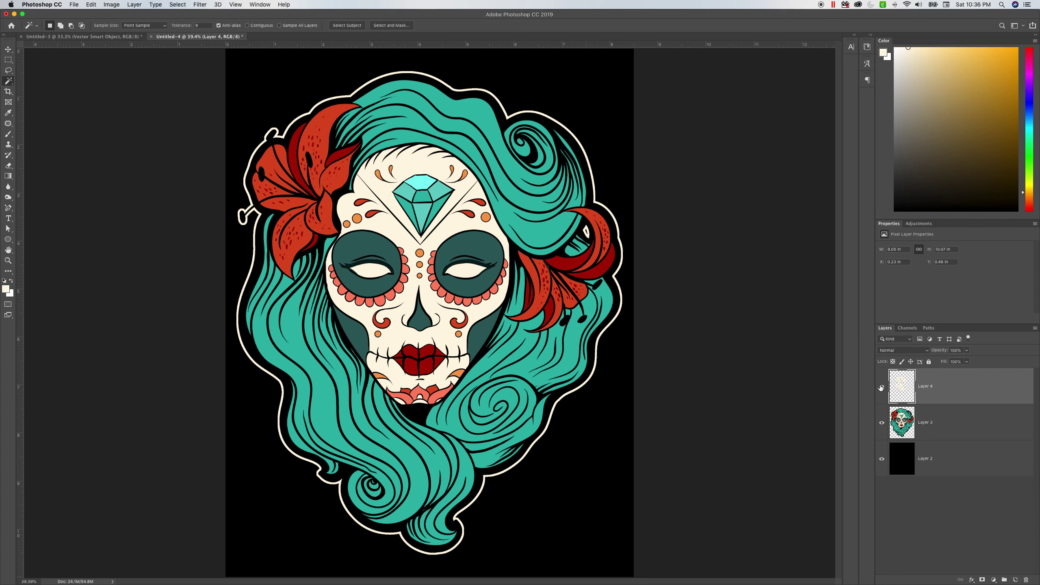
{"action": "left_click", "coordinate": [937, 423]}
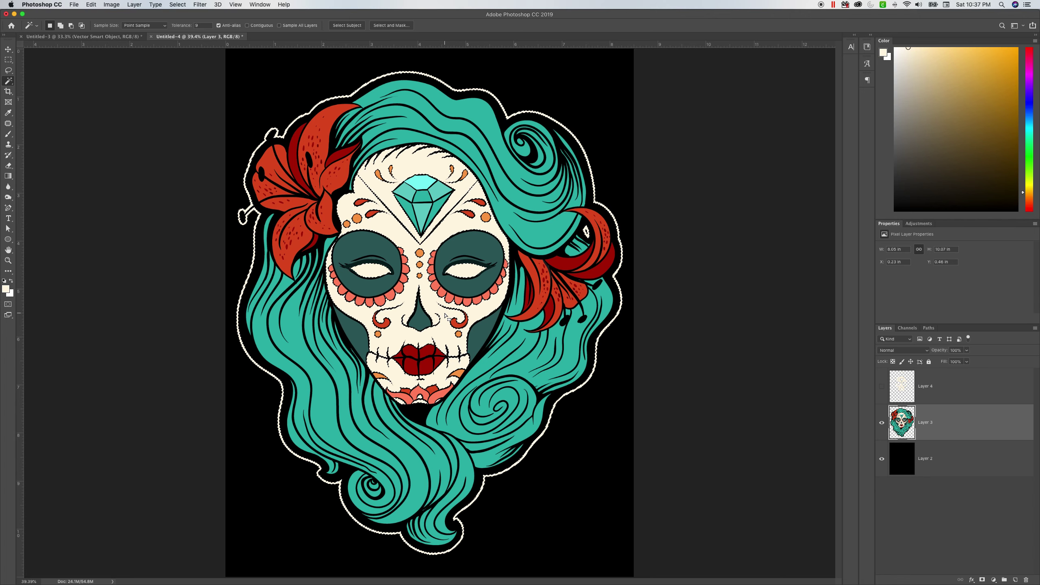
{"action": "key", "text": "Delete"}
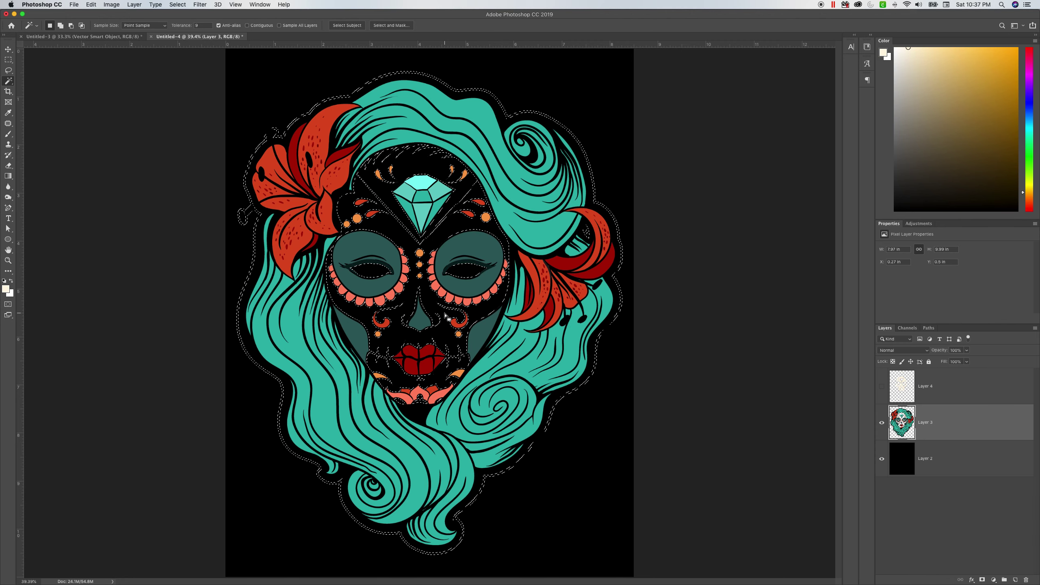
{"action": "key", "text": "super+d"}
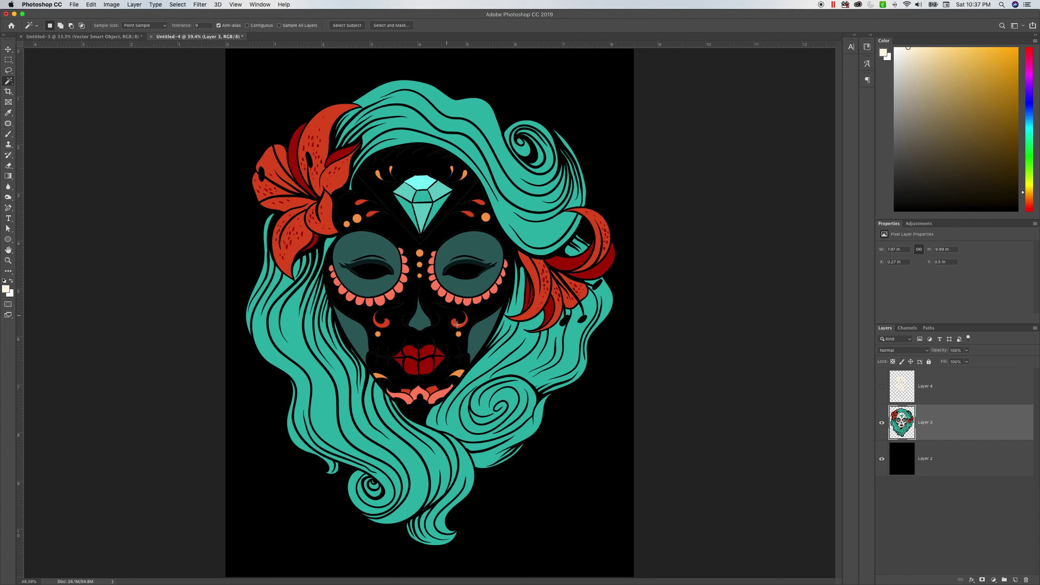
Show Layer 4 with the cream areas again and duplicate it within the same document
{"action": "left_click", "coordinate": [882, 387]}
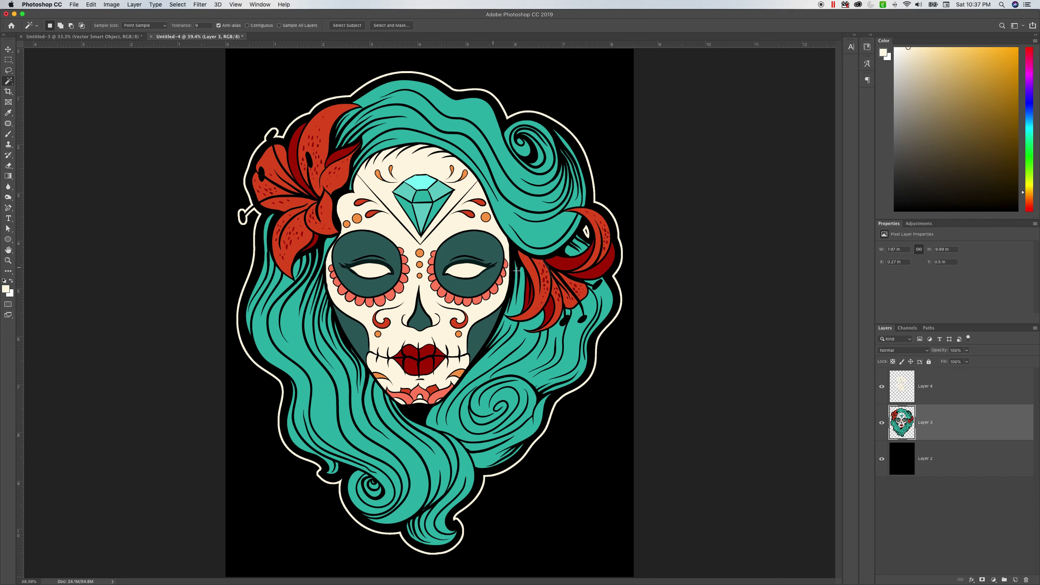
{"action": "left_click", "coordinate": [932, 389]}
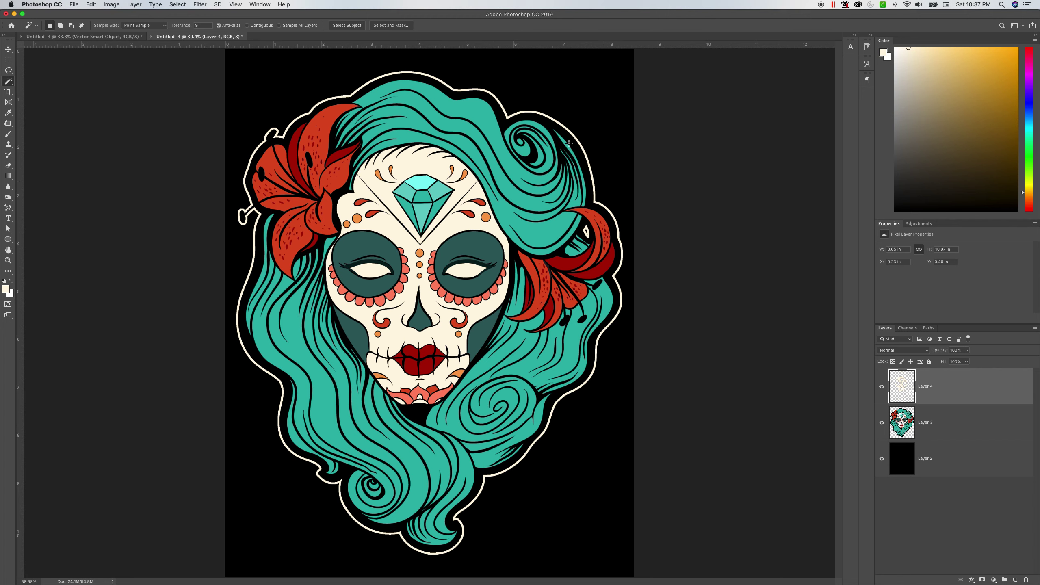
{"action": "right_click", "coordinate": [927, 385]}
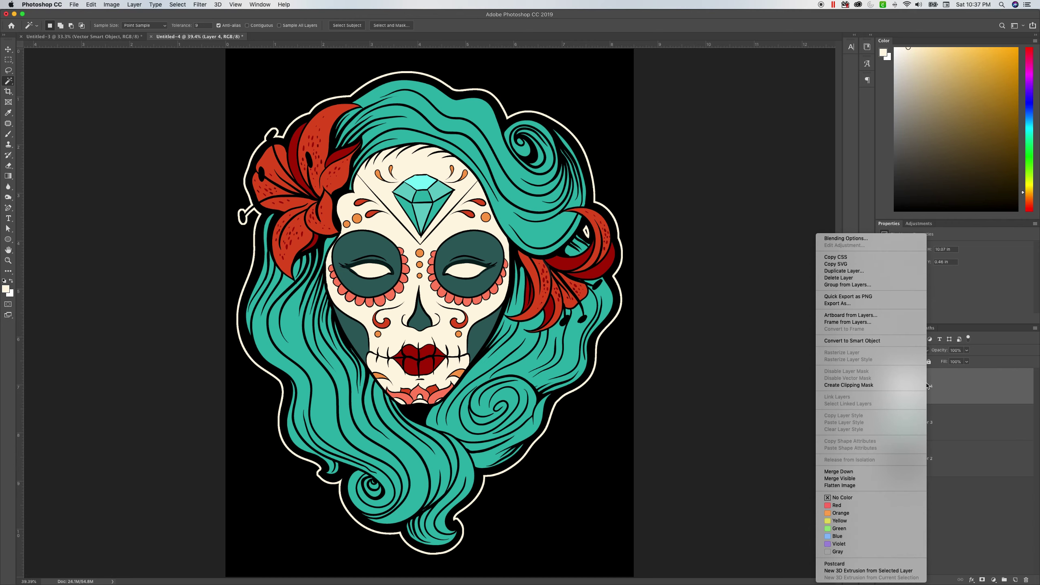
{"action": "key", "text": "Escape"}
{"action": "right_click", "coordinate": [947, 388]}
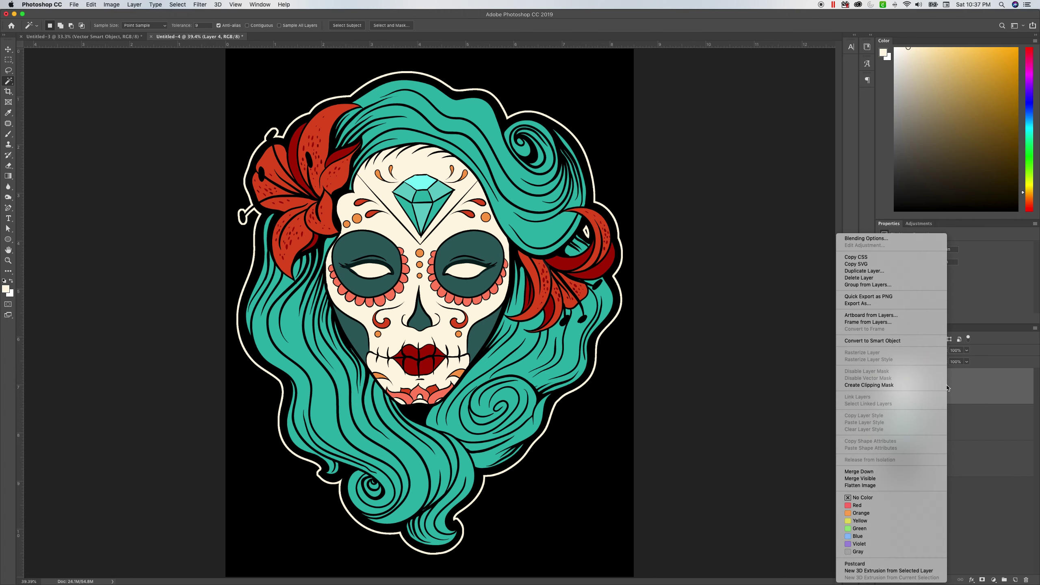
{"action": "left_click", "coordinate": [869, 271]}
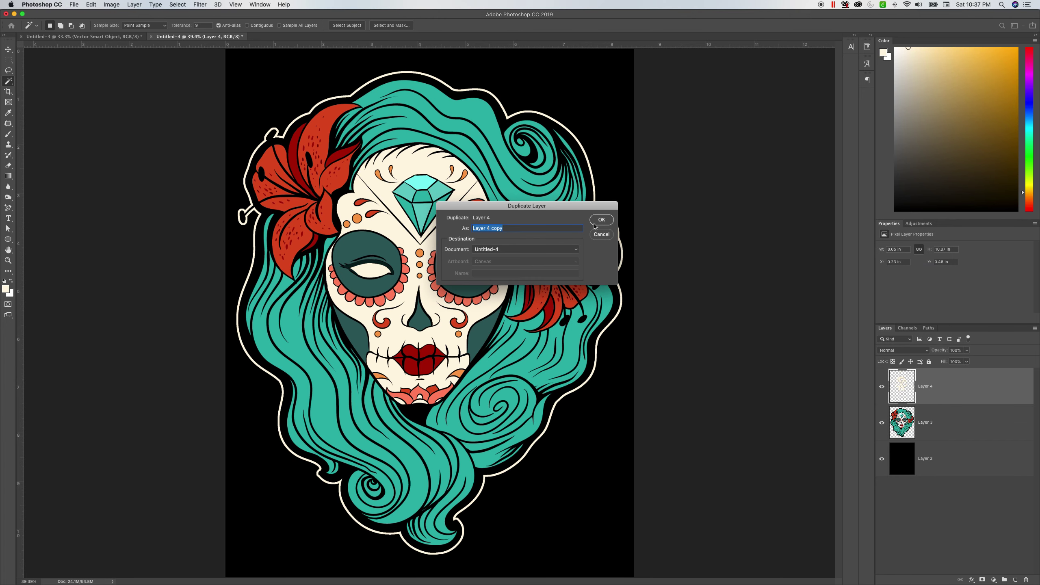
{"action": "left_click", "coordinate": [600, 220]}
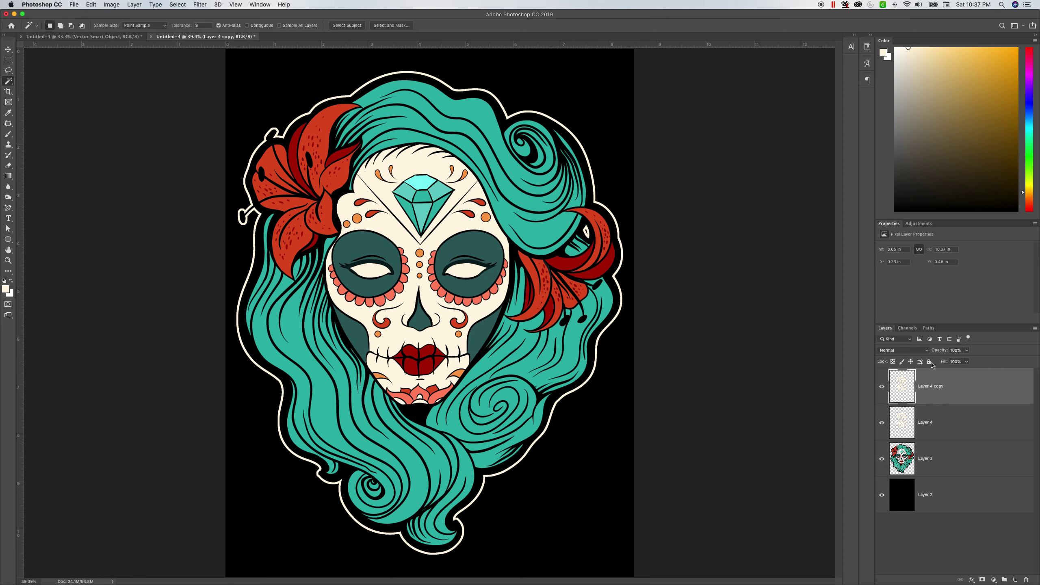
Hide the duplicate of the cream layer and add a layer mask to Layer 4
{"action": "left_click", "coordinate": [882, 386]}
{"action": "left_click", "coordinate": [935, 424]}
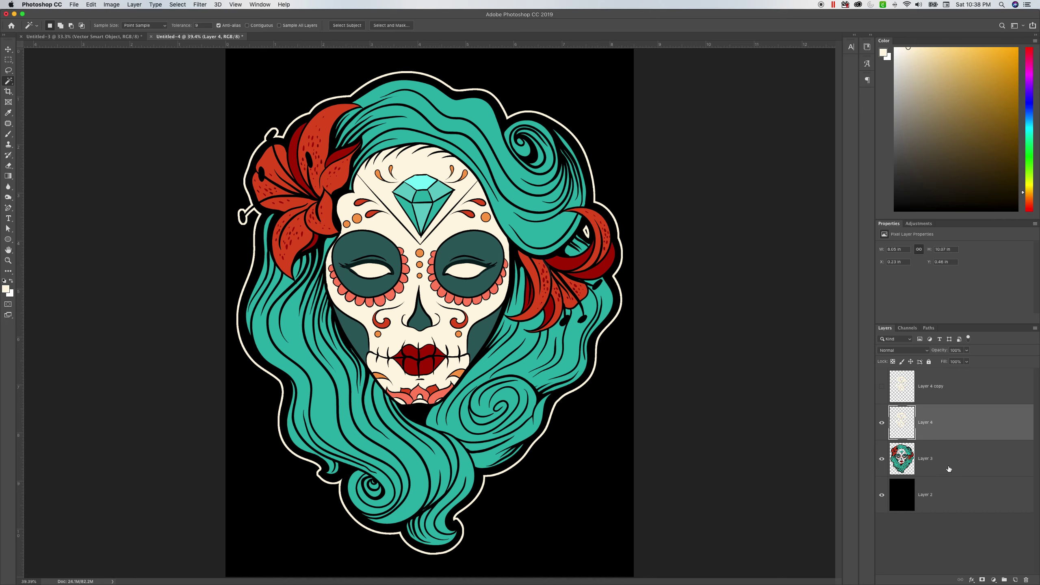
{"action": "left_click", "coordinate": [982, 580]}
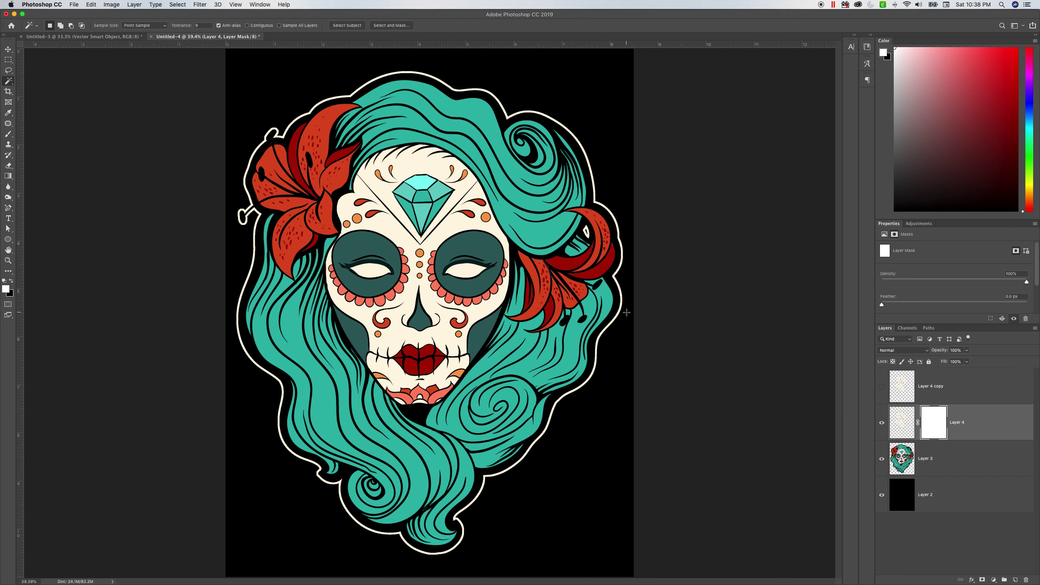
Make black the foreground color and choose a LIGHT-ANALOG halftone brush from the ANALOG HALFTONES STAMP BRUSH 4K set for the Brush tool
{"action": "left_click", "coordinate": [12, 282]}
{"action": "left_click", "coordinate": [10, 137]}
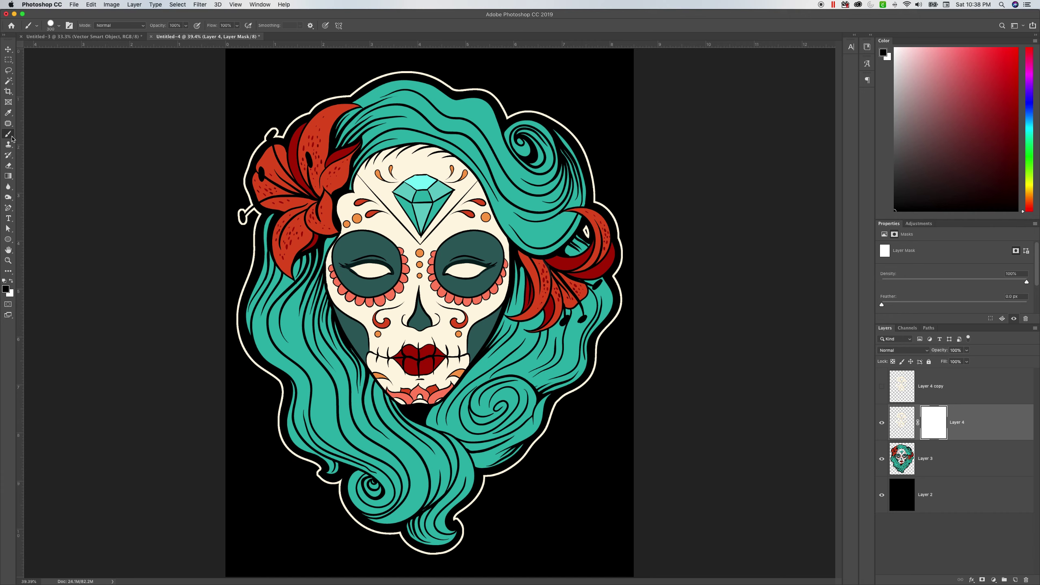
{"action": "left_click", "coordinate": [8, 137]}
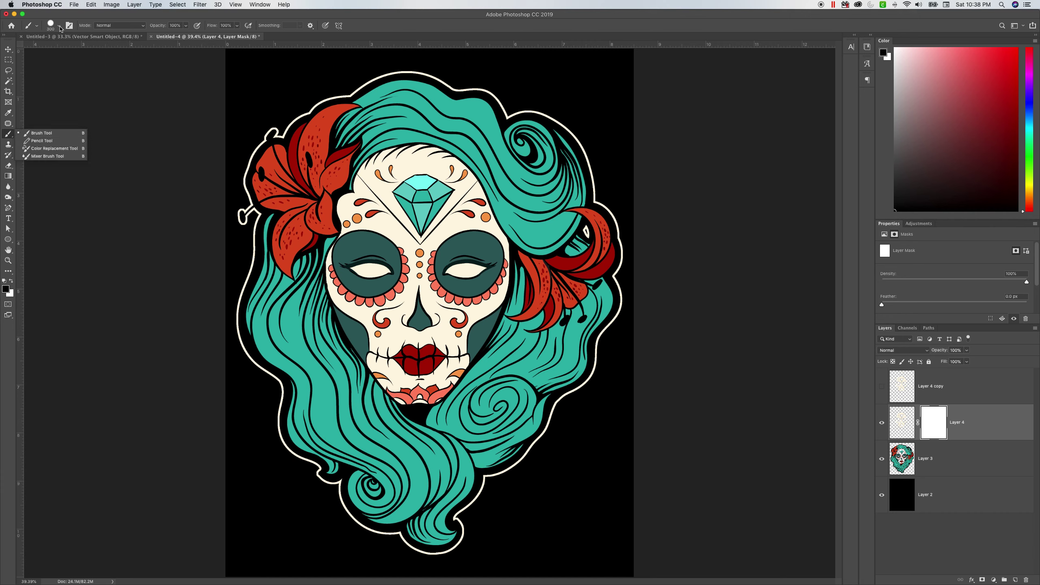
{"action": "left_click", "coordinate": [59, 27]}
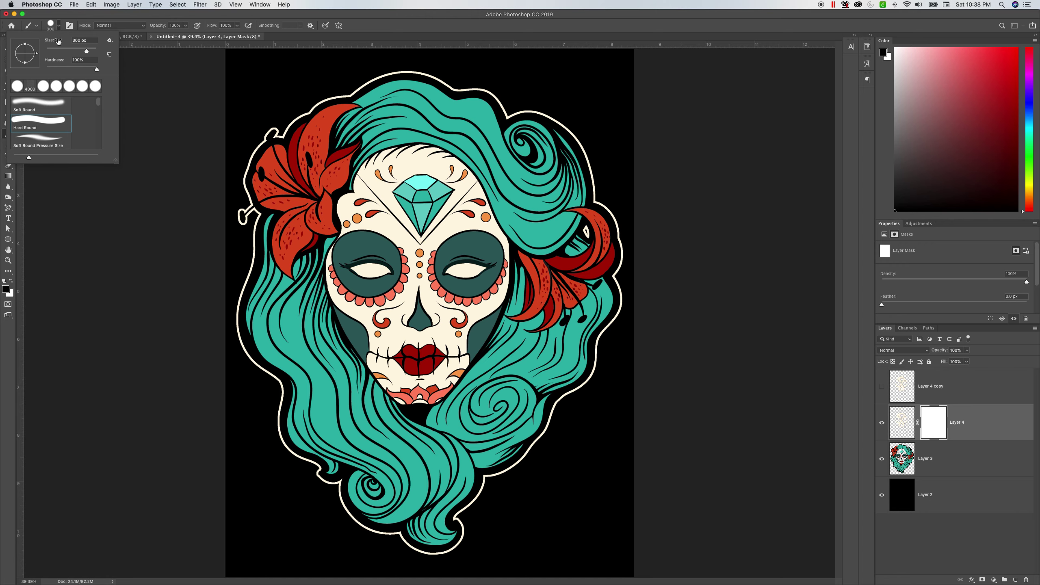
{"action": "left_click", "coordinate": [68, 27]}
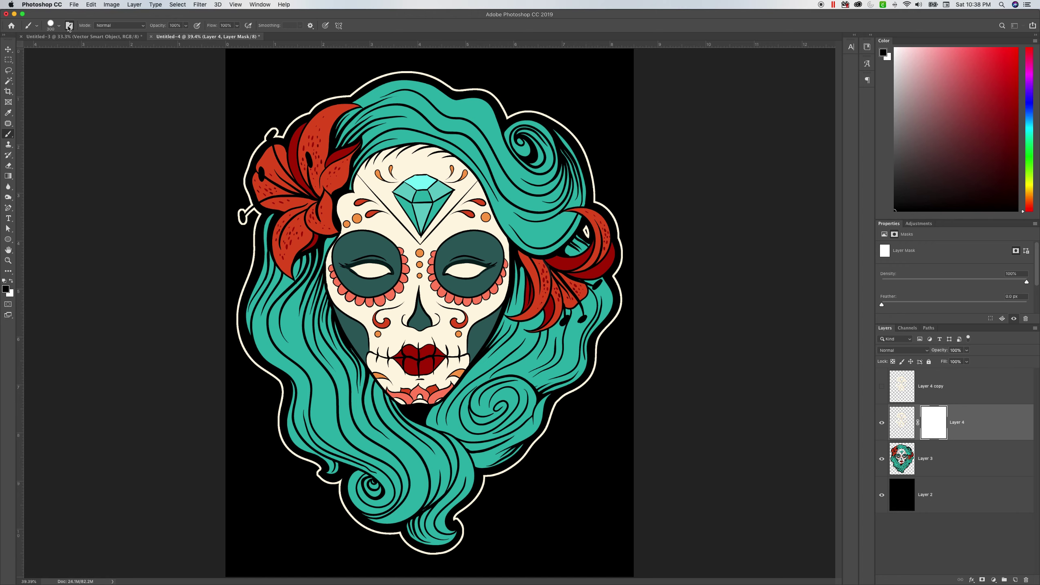
{"action": "left_click", "coordinate": [68, 26]}
{"action": "left_click", "coordinate": [436, 56]}
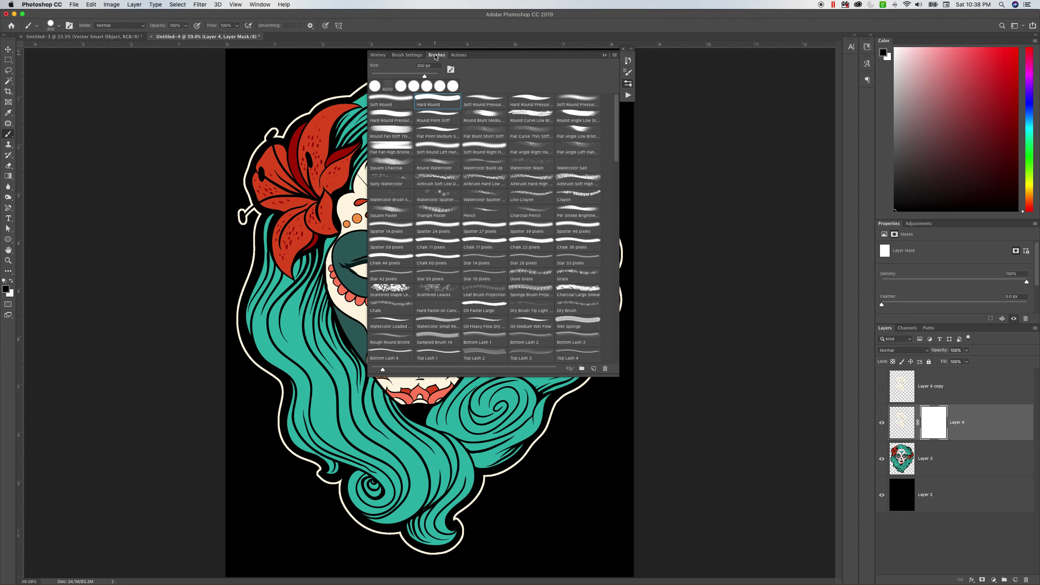
{"action": "left_click_drag", "start_coordinate": [616, 123], "coordinate": [614, 283]}
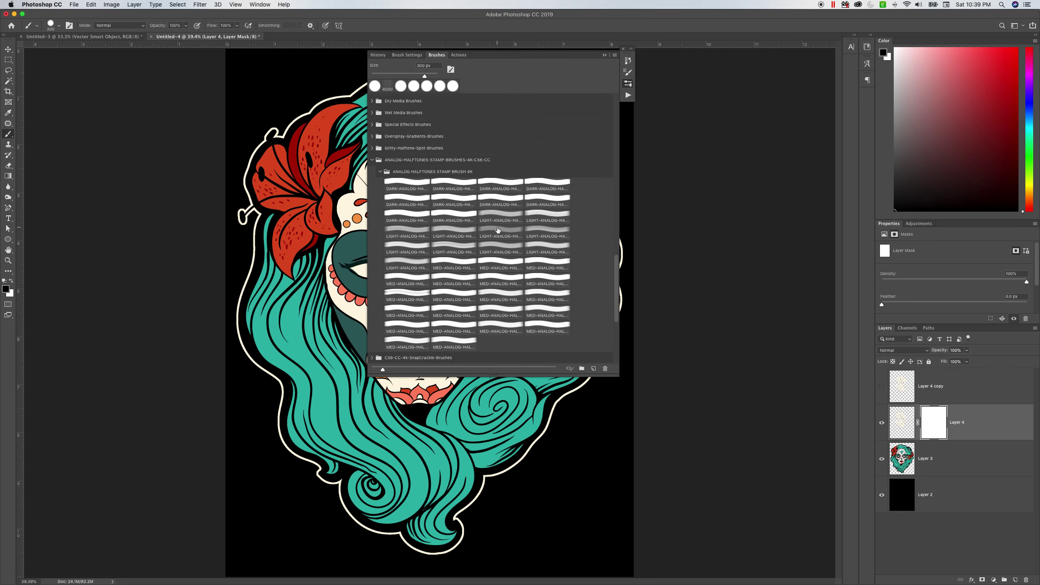
{"action": "left_click", "coordinate": [496, 228]}
{"action": "left_click", "coordinate": [605, 55]}
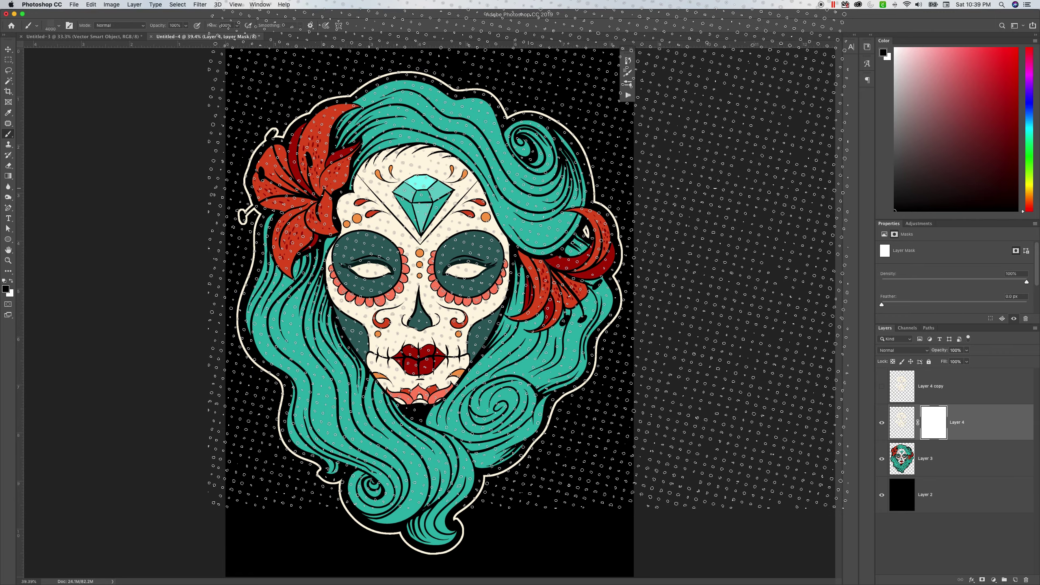
Reduce the halftone stamp brush to about 2400 px so its dot pattern fits over the skull artwork
{"action": "key", "text": "bracketleft"}
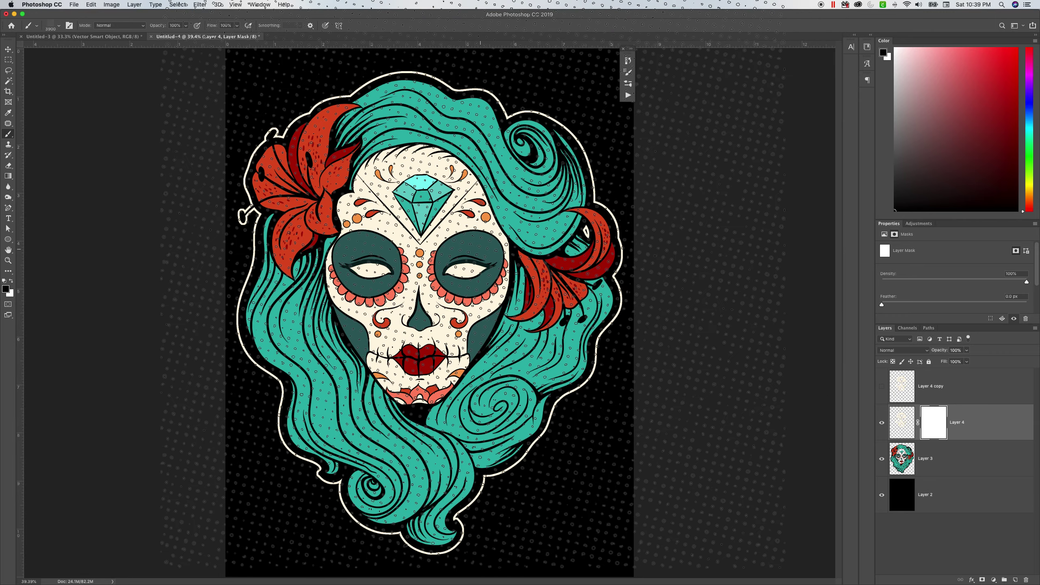
{"action": "key", "text": "bracketleft"}
{"action": "key", "text": "bracketleft"}
{"action": "key", "text": "bracketleft"}
{"action": "key", "text": "bracketleft"}
{"action": "key", "text": "bracketleft"}
{"action": "key", "text": "bracketleft"}
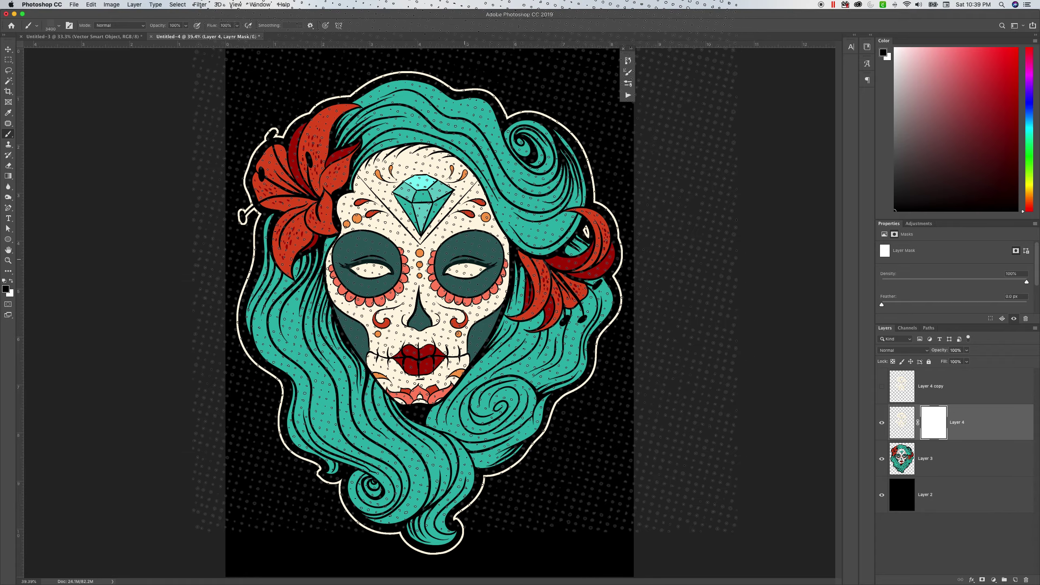
{"action": "key", "text": "bracketleft"}
{"action": "key", "text": "bracketleft"}
{"action": "key", "text": "bracketleft"}
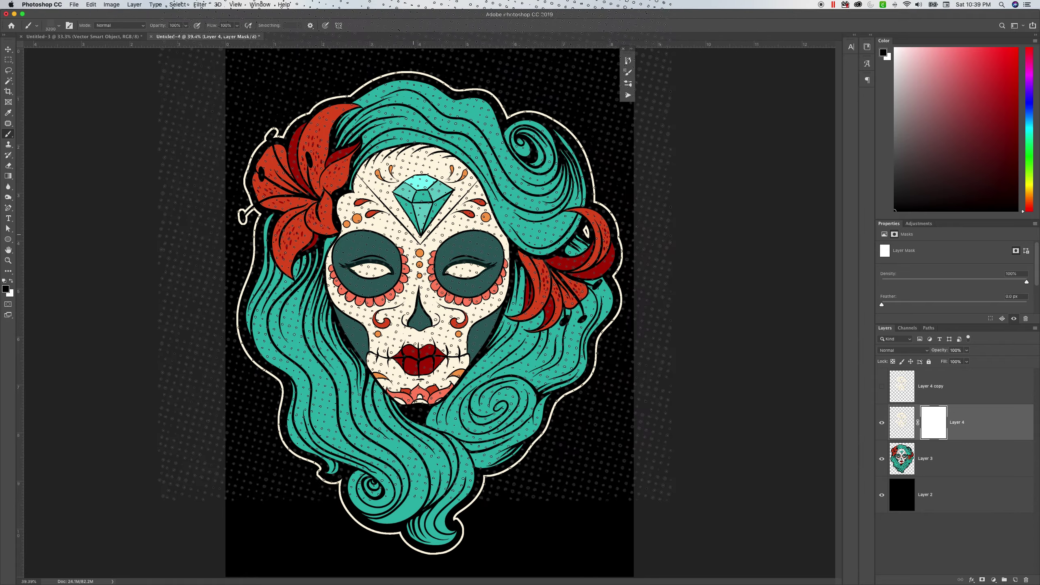
{"action": "key", "text": "bracketleft"}
{"action": "key", "text": "bracketleft"}
{"action": "key", "text": "bracketleft"}
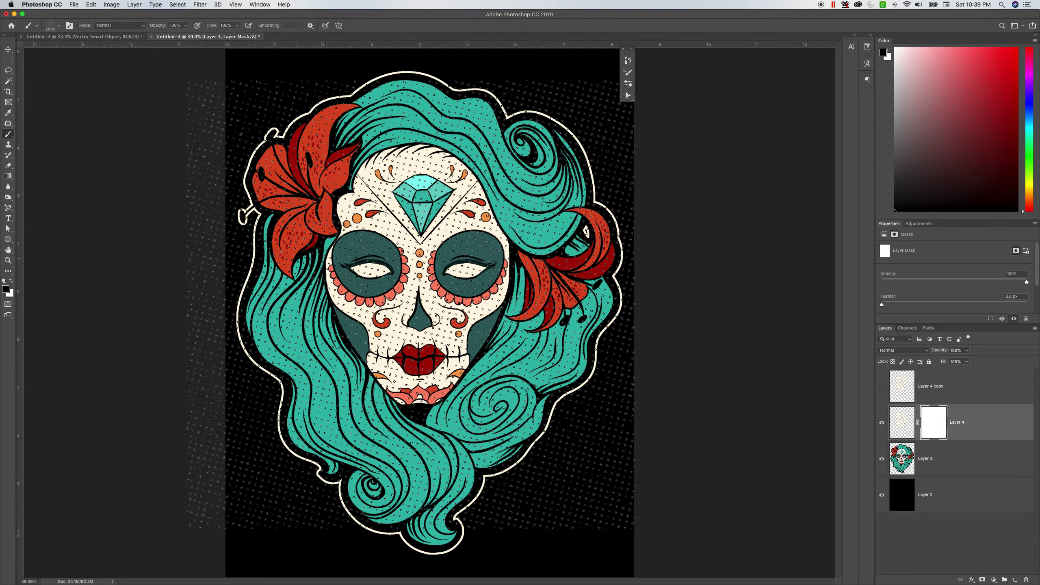
{"action": "key", "text": "bracketleft"}
{"action": "key", "text": "bracketleft"}
{"action": "key", "text": "bracketleft"}
{"action": "key", "text": "bracketleft"}
{"action": "key", "text": "bracketleft"}
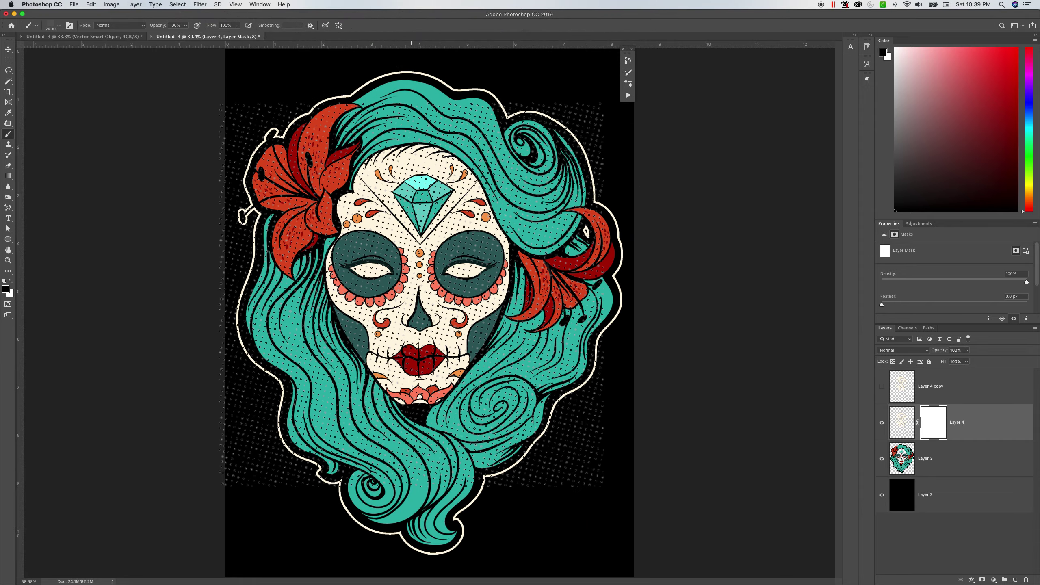
Size the halftone brush to about 1800 px so it covers the face, and stamp it once on Layer 4's mask
{"action": "key", "text": "bracketleft"}
{"action": "key", "text": "bracketleft"}
{"action": "key", "text": "bracketleft"}
{"action": "key", "text": "bracketleft"}
{"action": "key", "text": "bracketleft"}
{"action": "key", "text": "bracketleft"}
{"action": "key", "text": "bracketleft"}
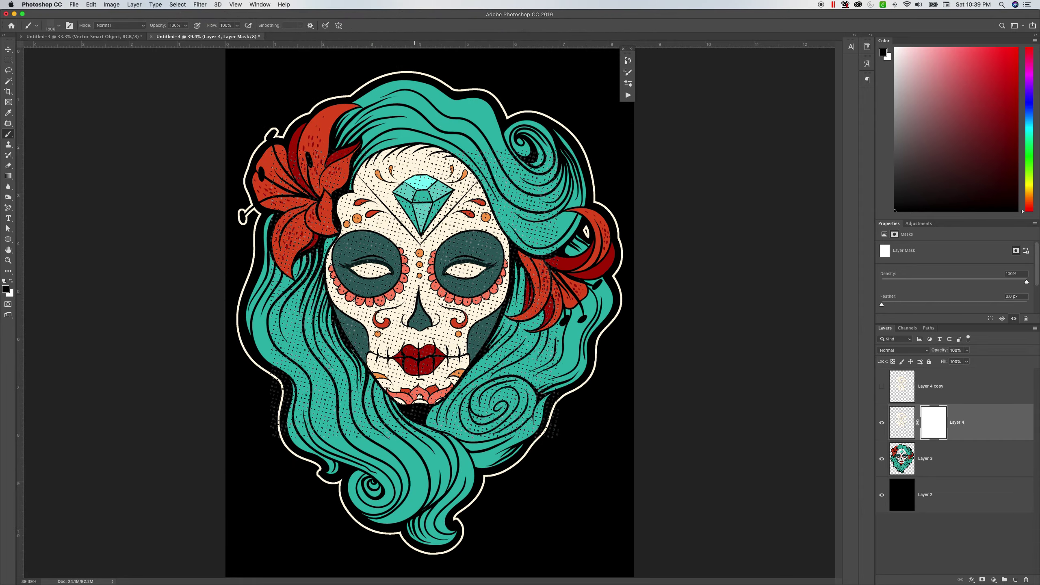
{"action": "key", "text": "bracketleft"}
{"action": "key", "text": "bracketright"}
{"action": "key", "text": "bracketright"}
{"action": "key", "text": "bracketright"}
{"action": "key", "text": "bracketright"}
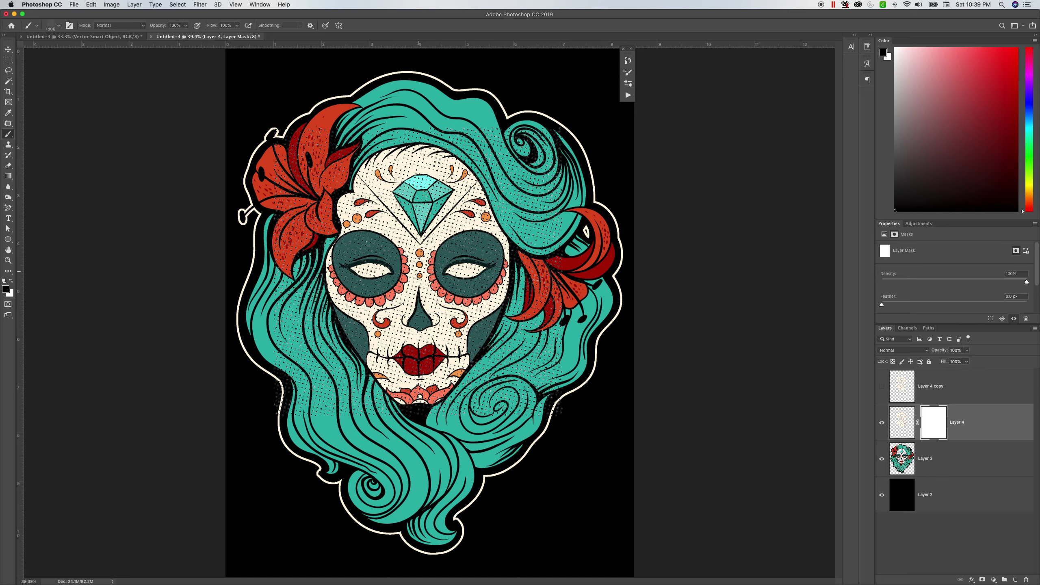
{"action": "left_click", "coordinate": [420, 277]}
Choose the Eraser tool, enlarge its hard round brush, and erase the cream face areas on Layer 4 copy to reveal the halftone layer
{"action": "left_click", "coordinate": [8, 166]}
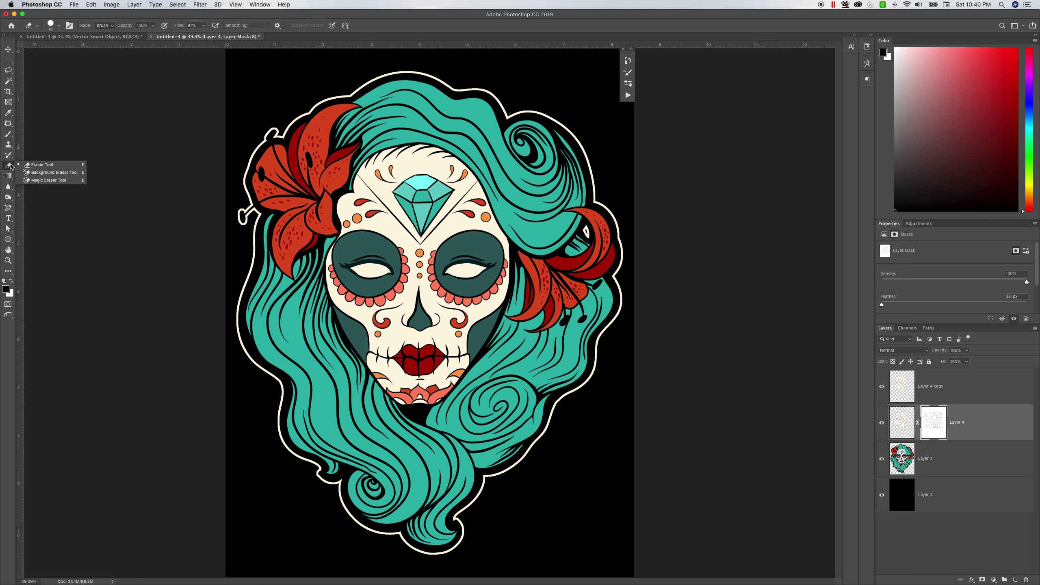
{"action": "left_click", "coordinate": [37, 165]}
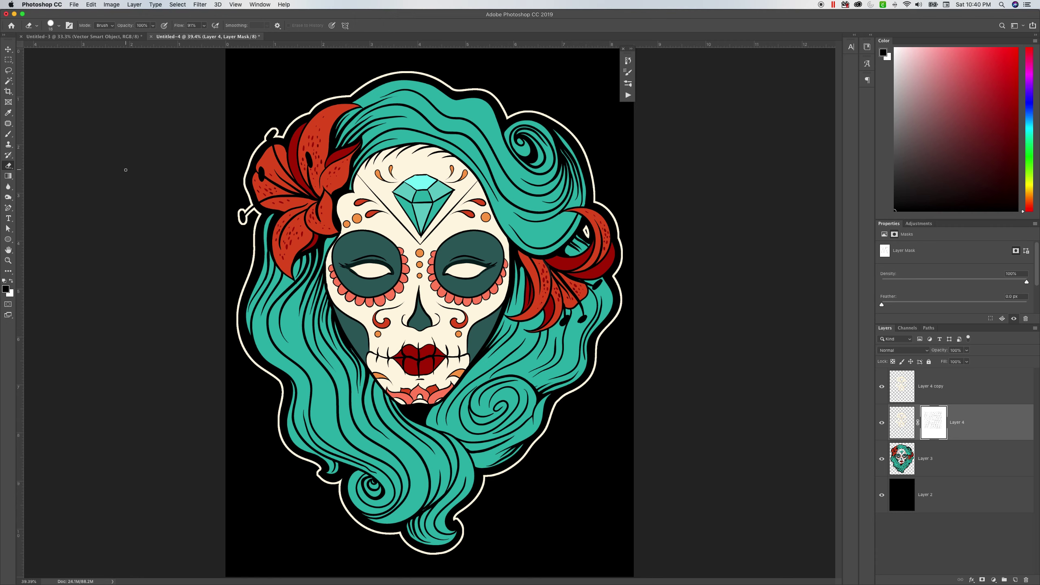
{"action": "left_click", "coordinate": [57, 26]}
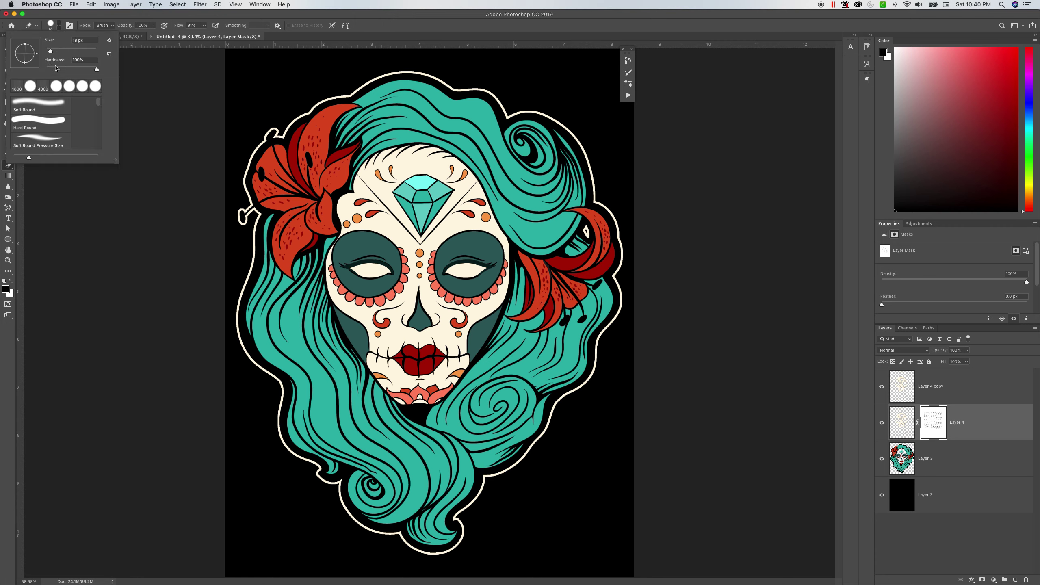
{"action": "left_click_drag", "start_coordinate": [57, 50], "coordinate": [95, 51]}
{"action": "key", "text": "BackSpace"}
{"action": "type", "text": "[[[[[[[["}
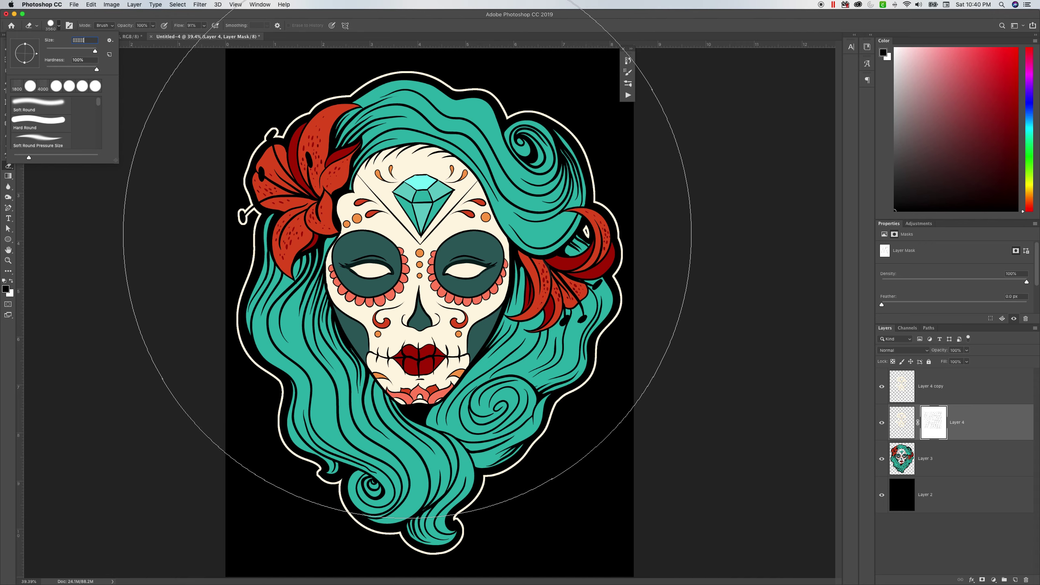
{"action": "key", "text": "Return"}
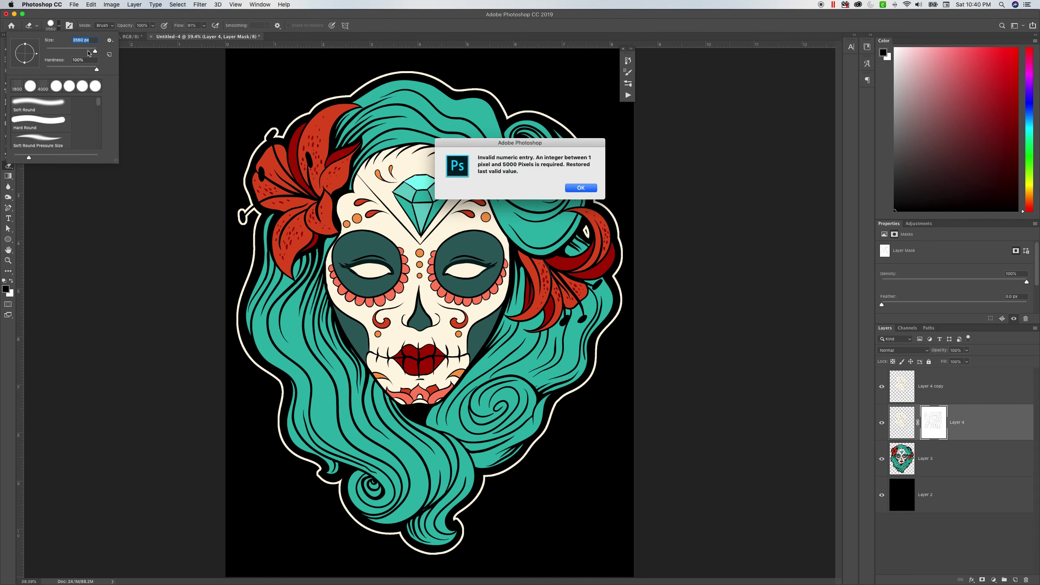
{"action": "left_click", "coordinate": [589, 191]}
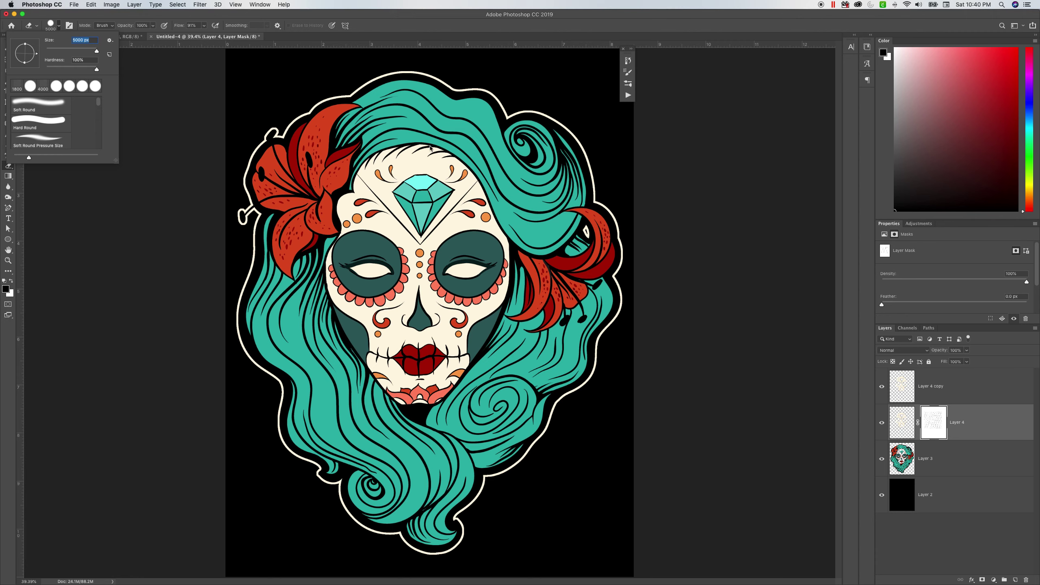
{"action": "left_click_drag", "start_coordinate": [94, 52], "coordinate": [88, 53]}
{"action": "left_click", "coordinate": [86, 225]}
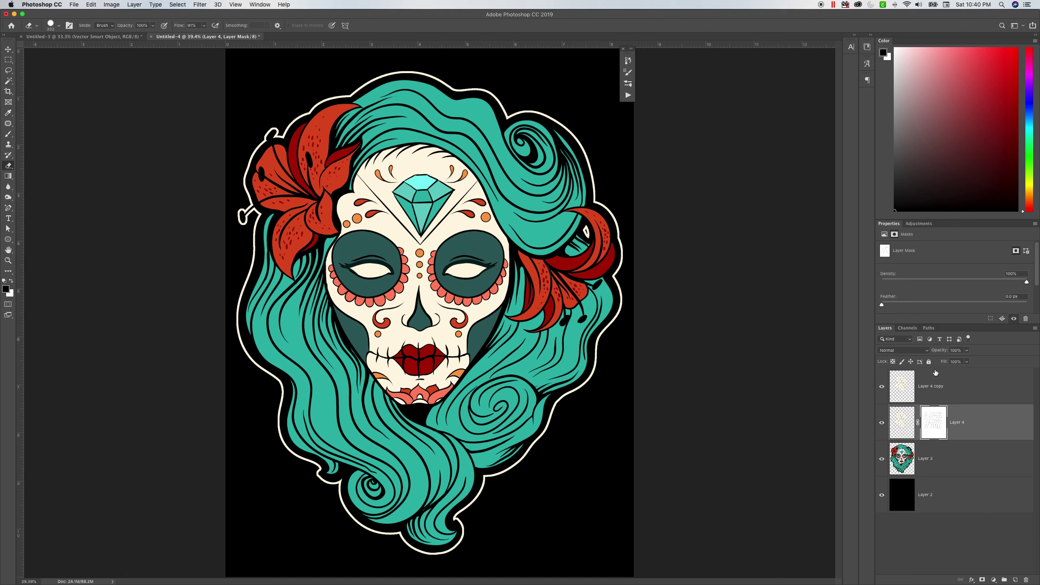
{"action": "left_click", "coordinate": [939, 388]}
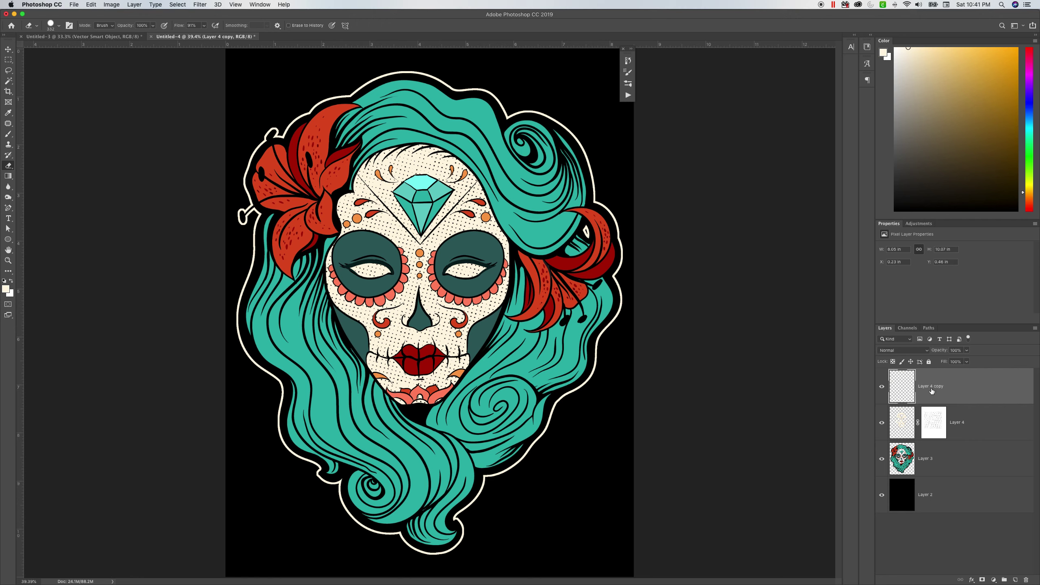
Apply Layer 4's halftone layer mask permanently to the layer
{"action": "left_click", "coordinate": [935, 426]}
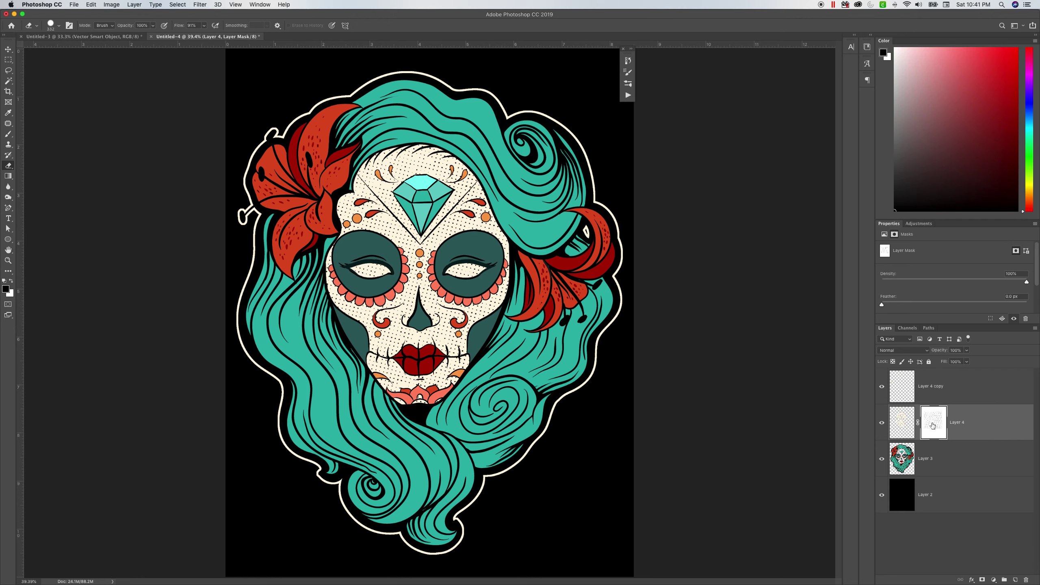
{"action": "right_click", "coordinate": [935, 423]}
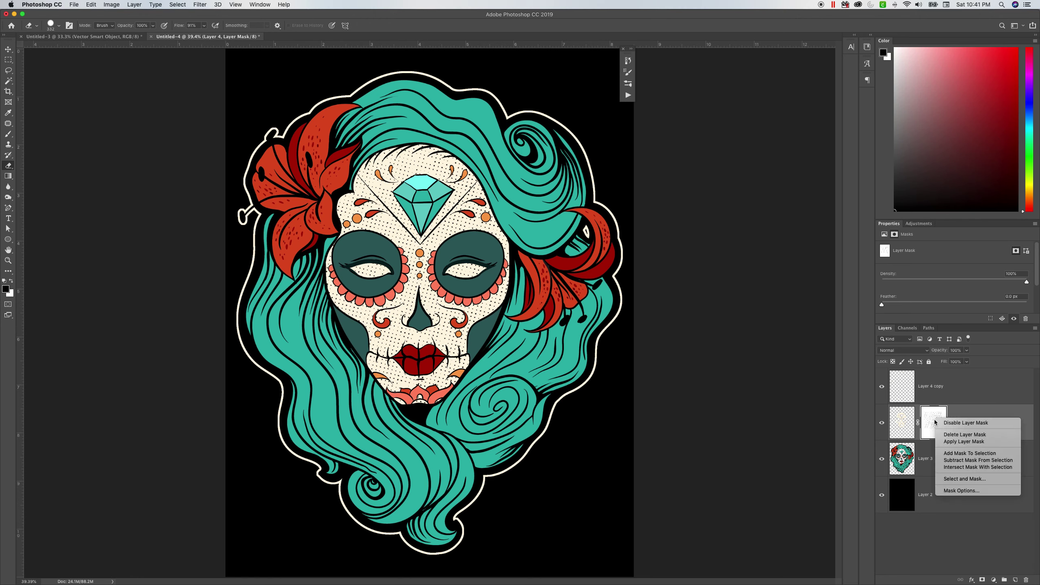
{"action": "right_click", "coordinate": [927, 416]}
{"action": "right_click", "coordinate": [927, 416]}
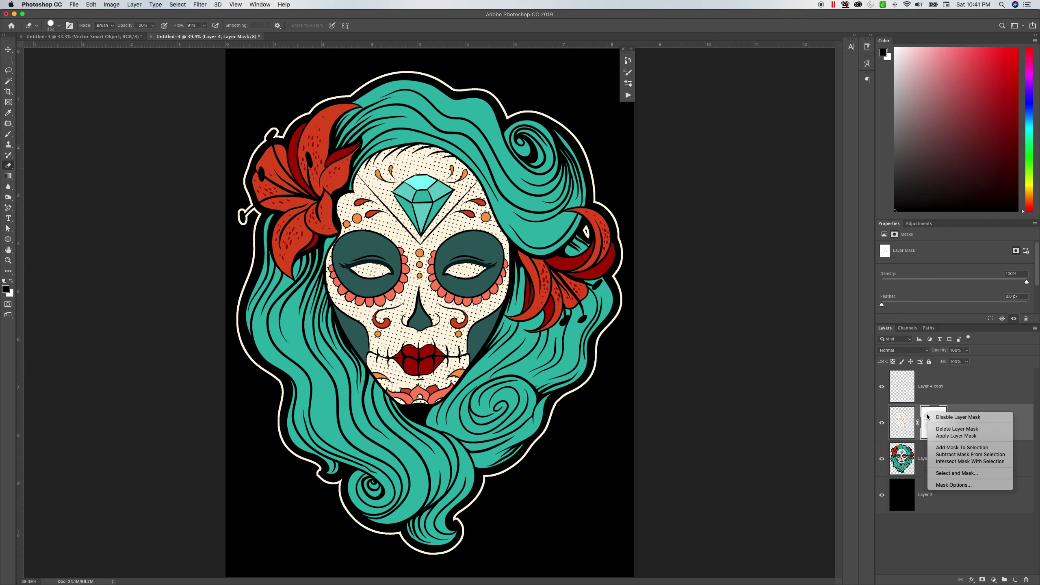
{"action": "left_click", "coordinate": [939, 436]}
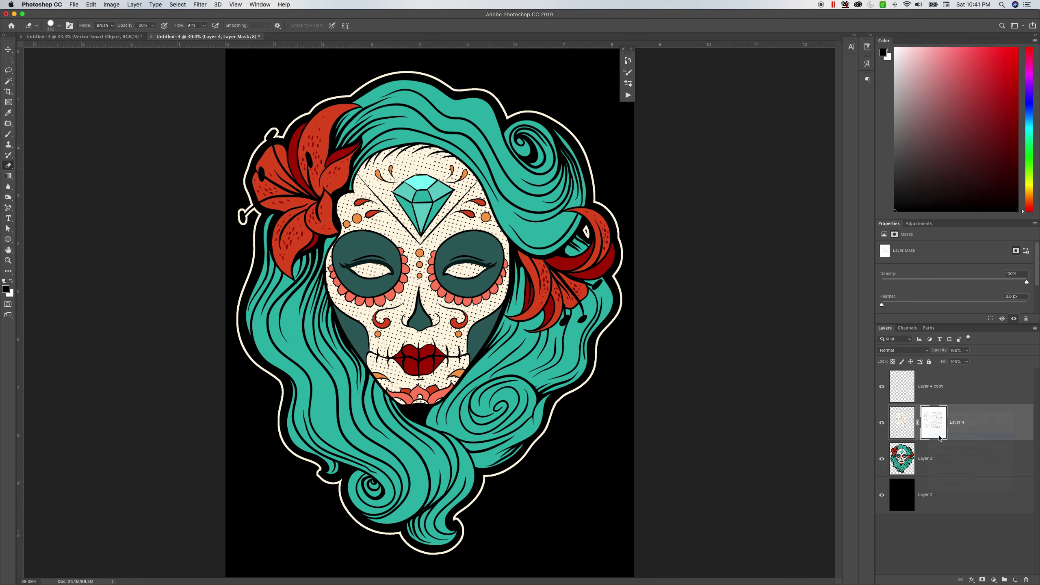
Lower the opacity of Layer 3, the colored skull artwork, to 80%
{"action": "left_click", "coordinate": [932, 462]}
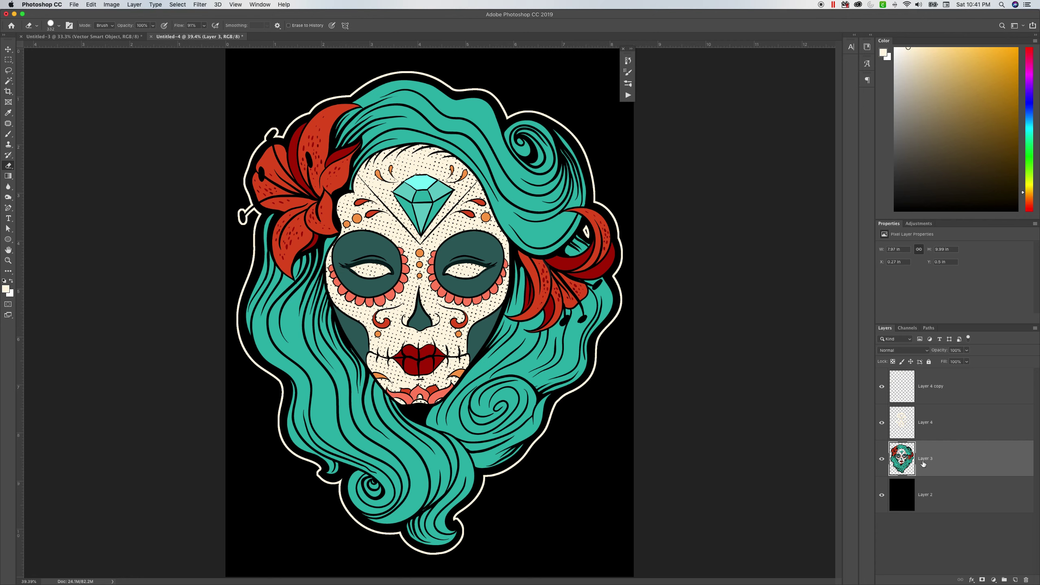
{"action": "left_click", "coordinate": [967, 350]}
{"action": "left_click_drag", "start_coordinate": [968, 361], "coordinate": [963, 362]}
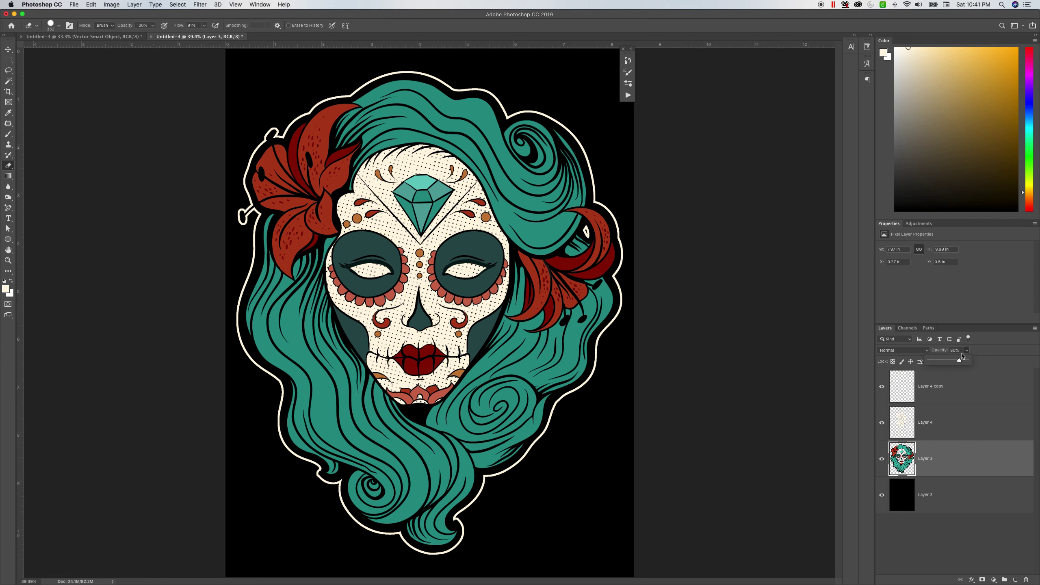
{"action": "left_click", "coordinate": [947, 454]}
Add centered two-line text HAPPY HALLOWEEN above Layer 4 copy, over the lower part of the hair
{"action": "left_click", "coordinate": [930, 393]}
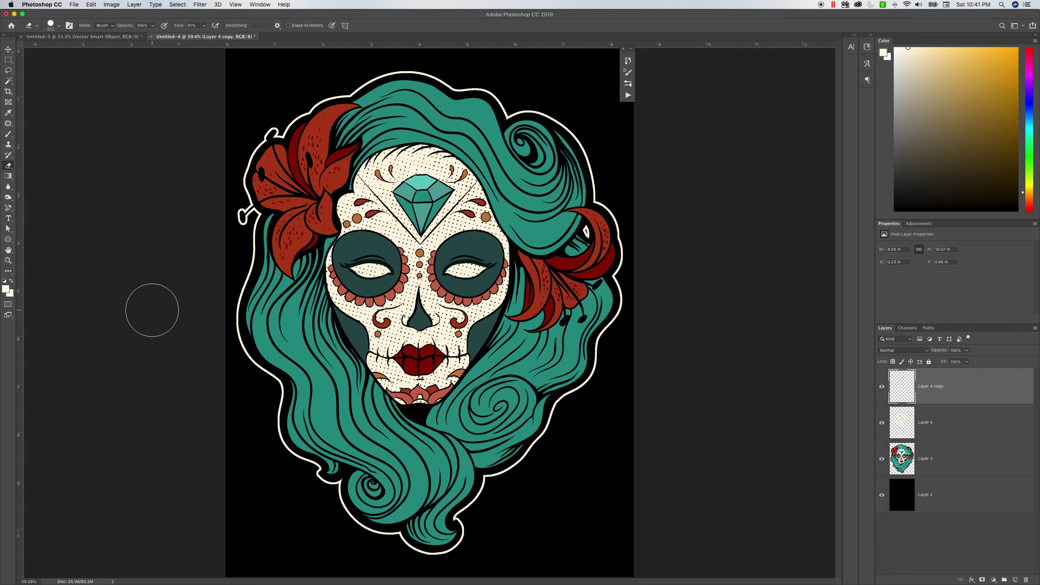
{"action": "left_click", "coordinate": [8, 219]}
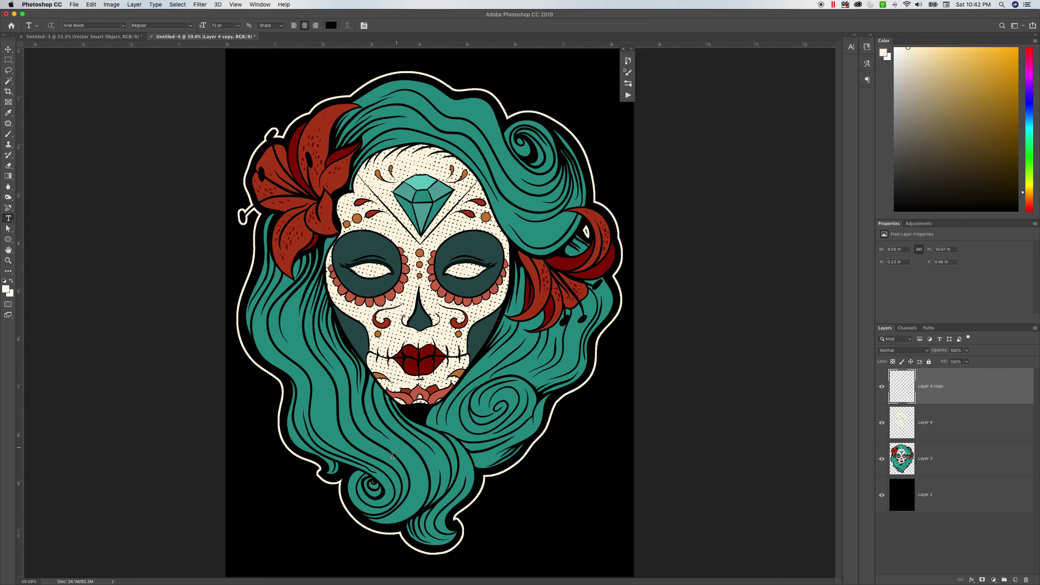
{"action": "left_click", "coordinate": [422, 458]}
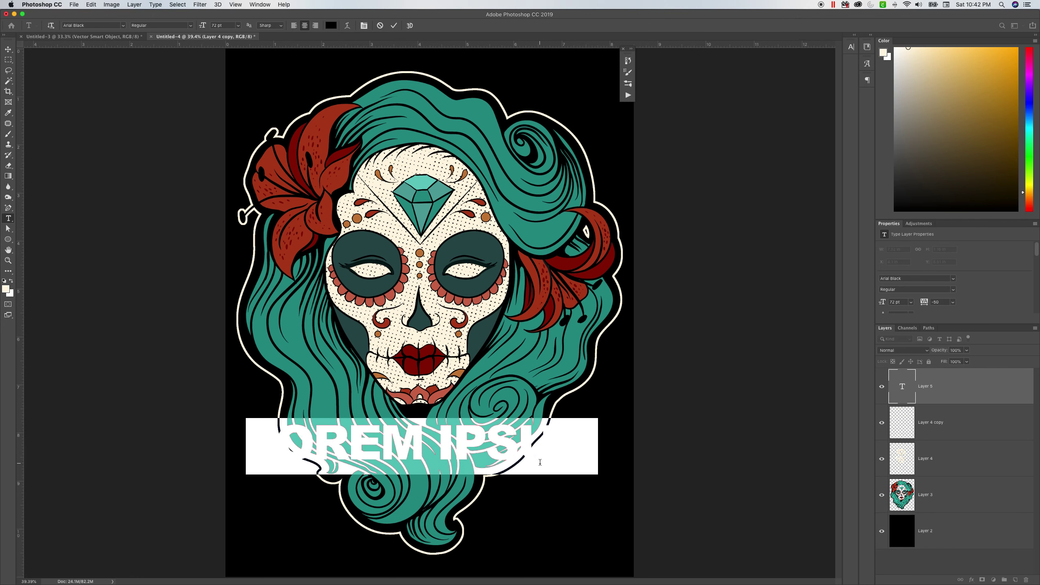
{"action": "type", "text": "HAPPY"}
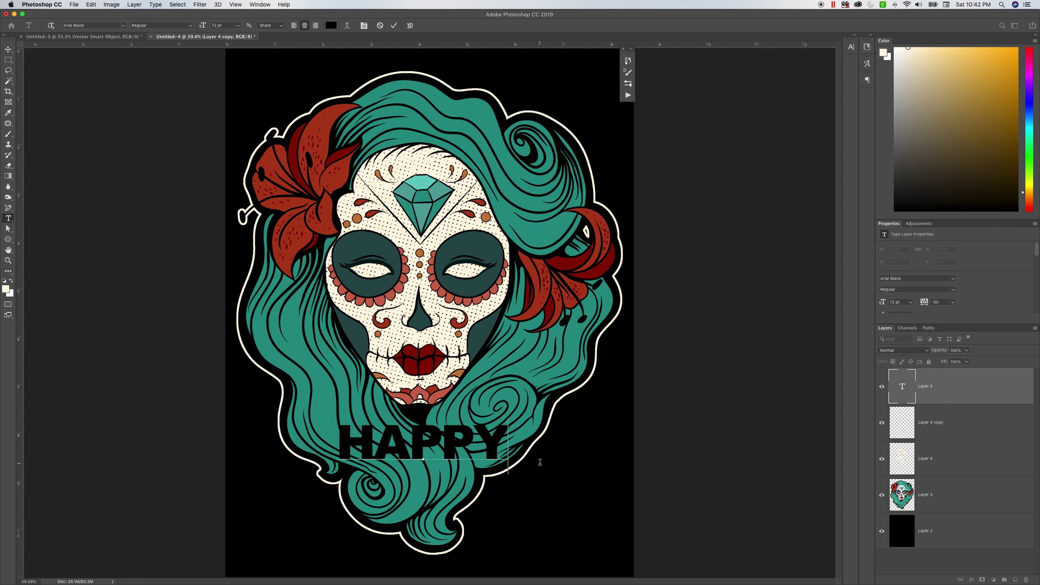
{"action": "key", "text": "Return"}
{"action": "type", "text": "HALLOWE"}
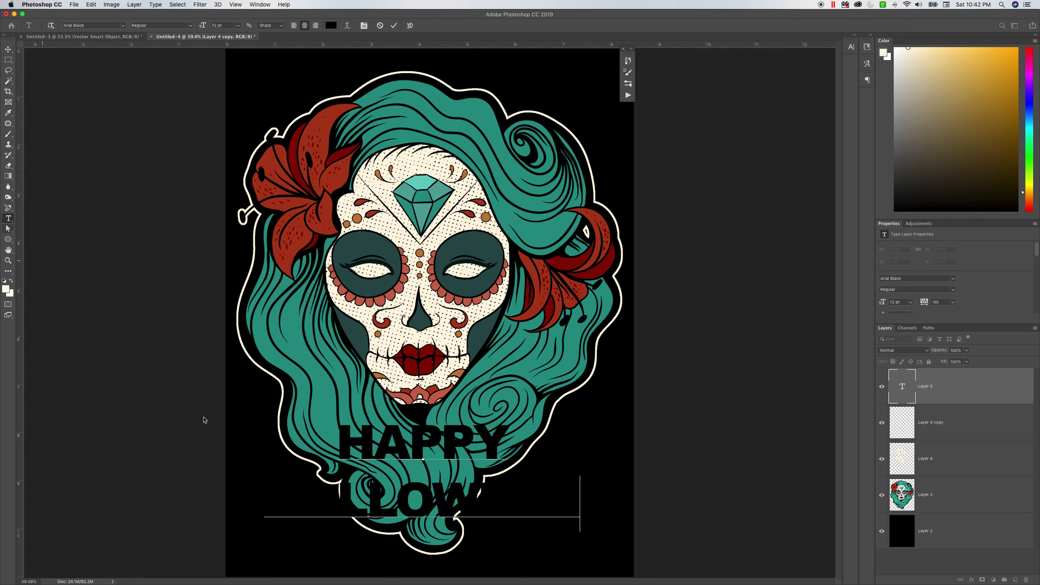
Color the whole HAPPY HALLOWEEN text cream (fff6e2) and commit it
{"action": "left_click_drag", "start_coordinate": [340, 437], "coordinate": [634, 520]}
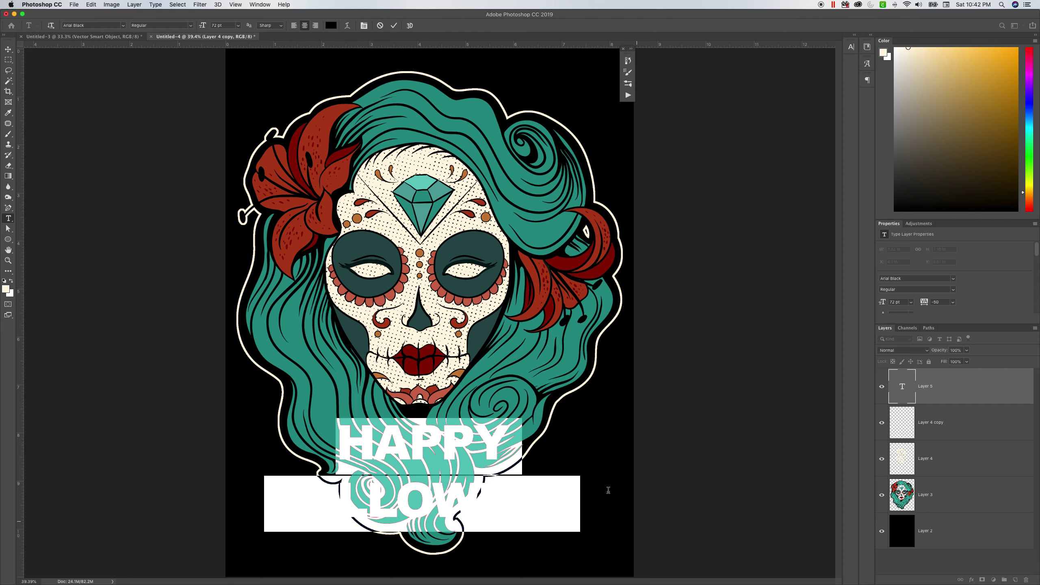
{"action": "left_click", "coordinate": [5, 289]}
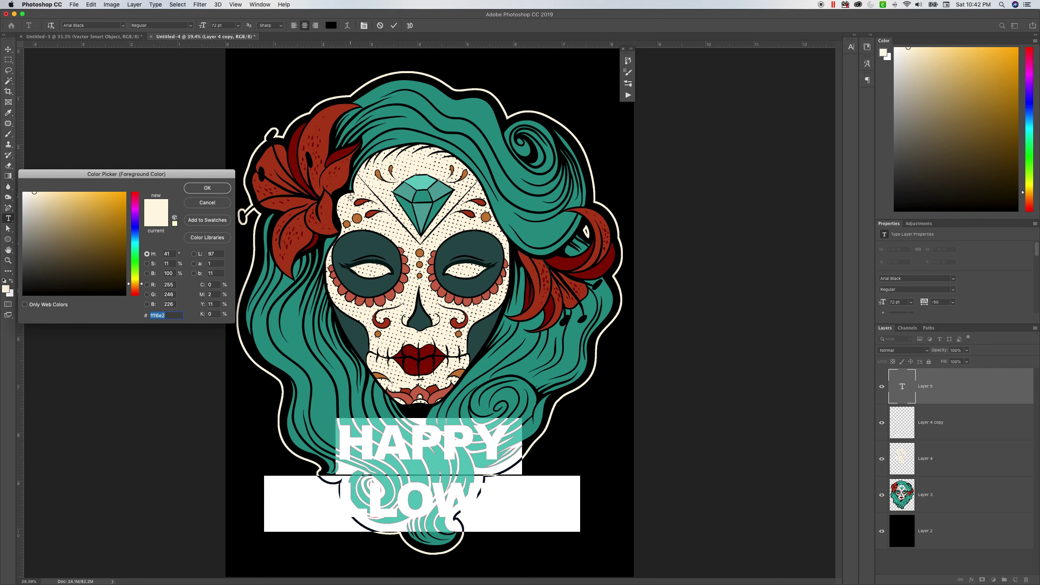
{"action": "left_click", "coordinate": [221, 188]}
{"action": "left_click", "coordinate": [9, 52]}
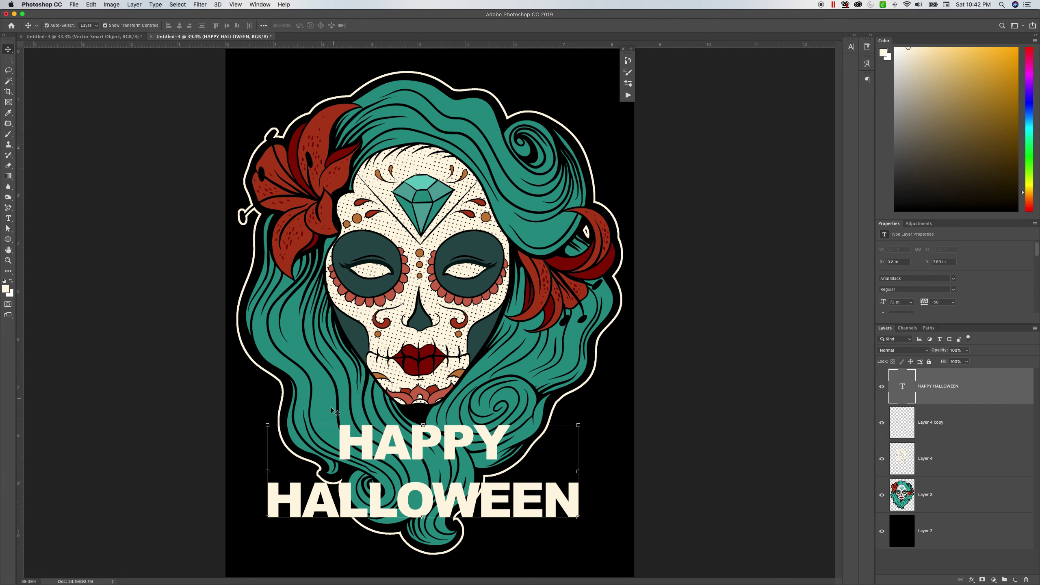
Warp the HAPPY HALLOWEEN text with a horizontal Arc style and a bend of -30%
{"action": "double_click", "coordinate": [341, 443]}
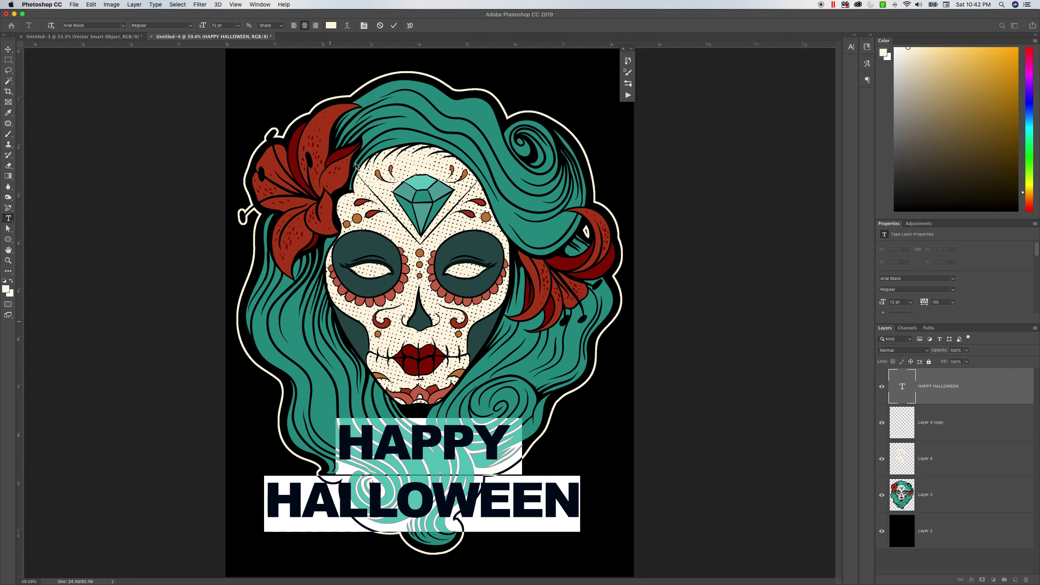
{"action": "left_click", "coordinate": [349, 28]}
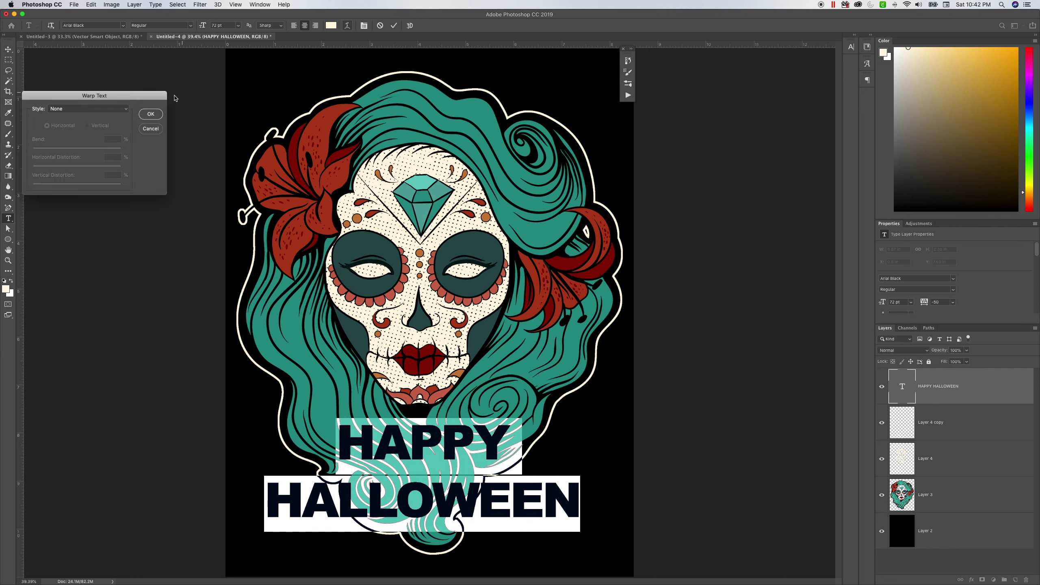
{"action": "left_click", "coordinate": [122, 109]}
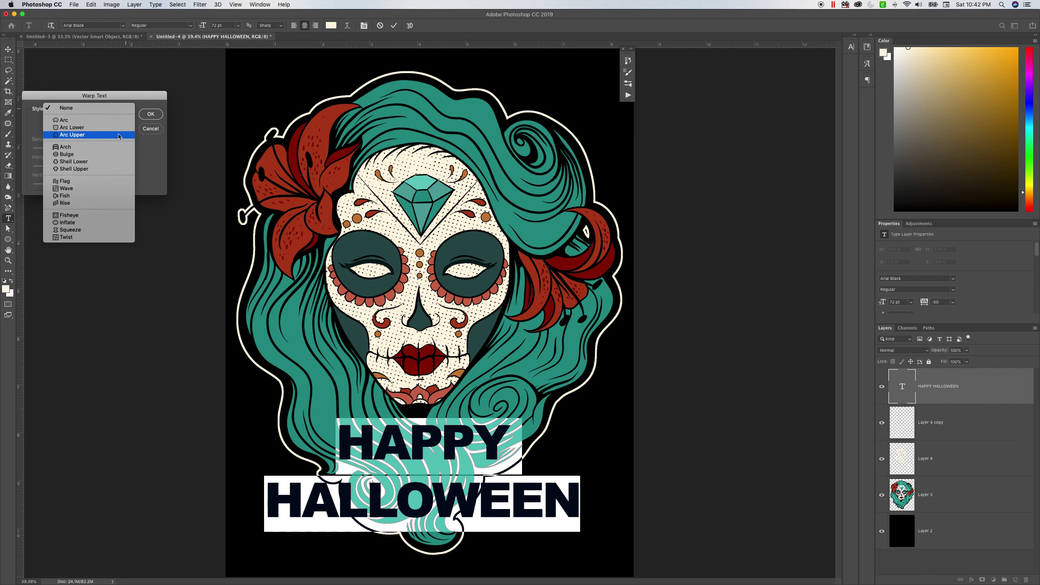
{"action": "left_click", "coordinate": [119, 119]}
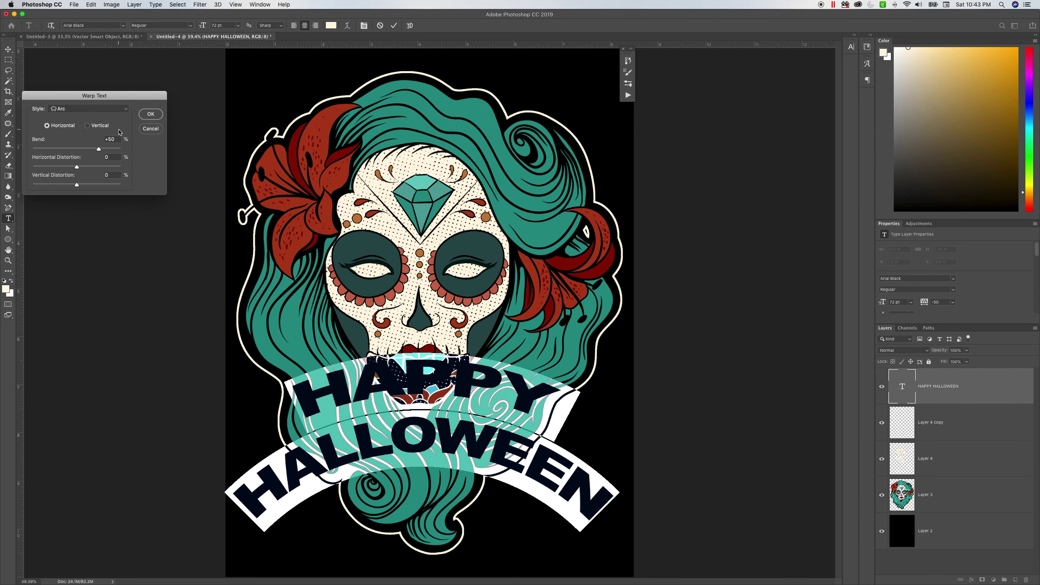
{"action": "left_click_drag", "start_coordinate": [100, 153], "coordinate": [65, 152]}
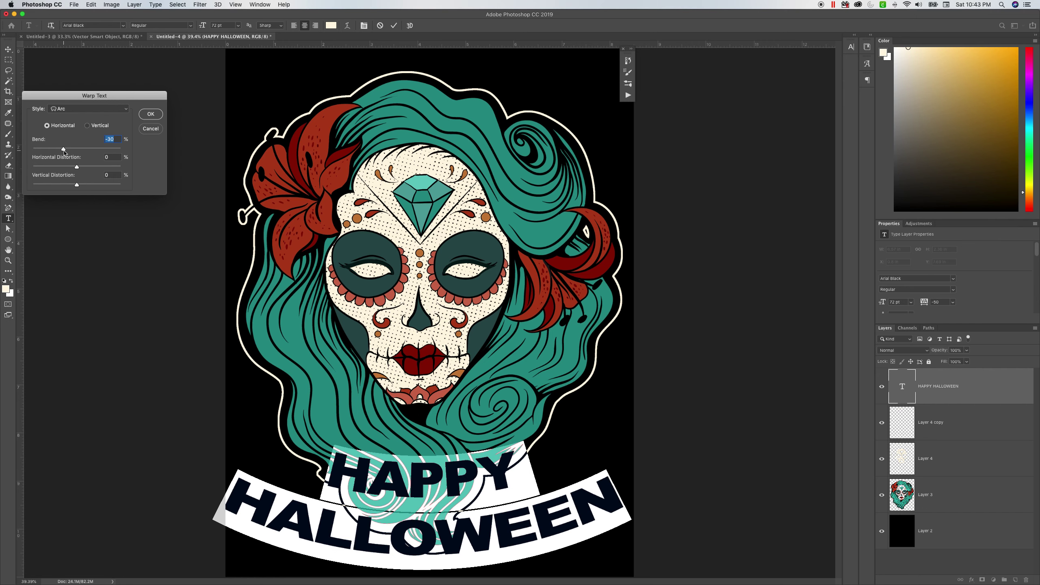
{"action": "left_click", "coordinate": [151, 114]}
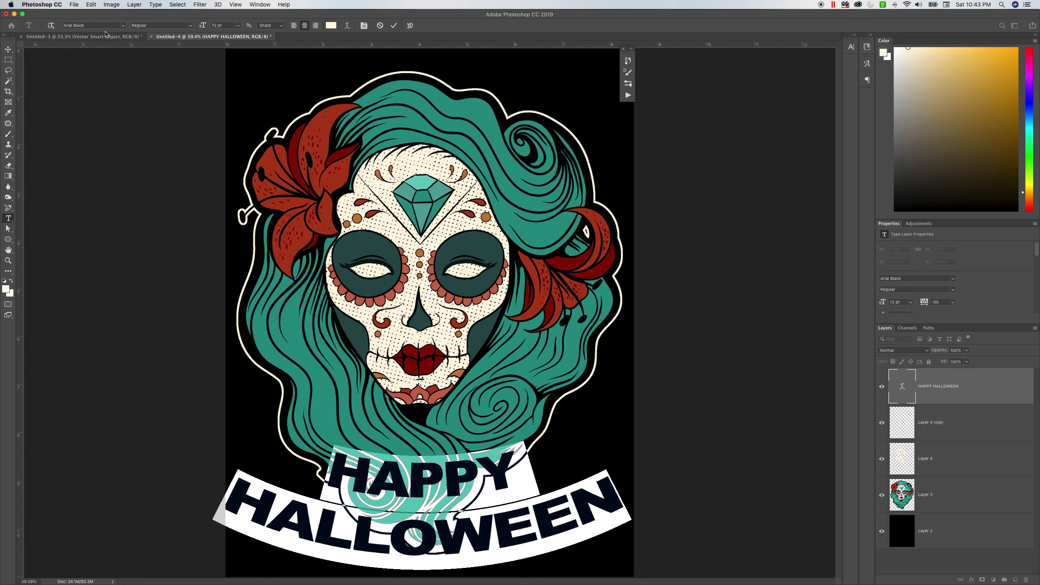
Set the HAPPY HALLOWEEN text to 70 pt with a tracking of -75
{"action": "left_click", "coordinate": [92, 26]}
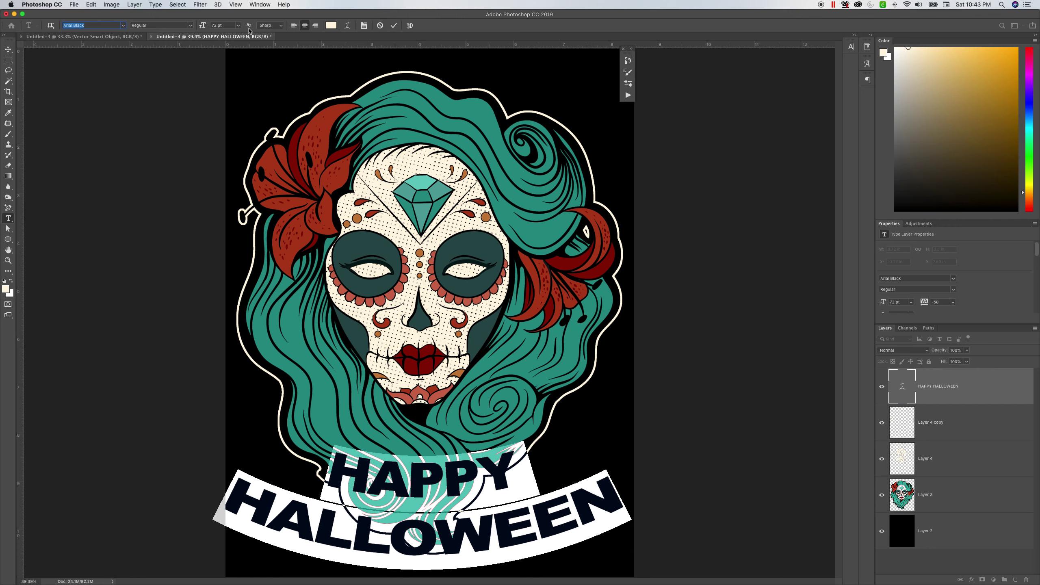
{"action": "left_click", "coordinate": [364, 26]}
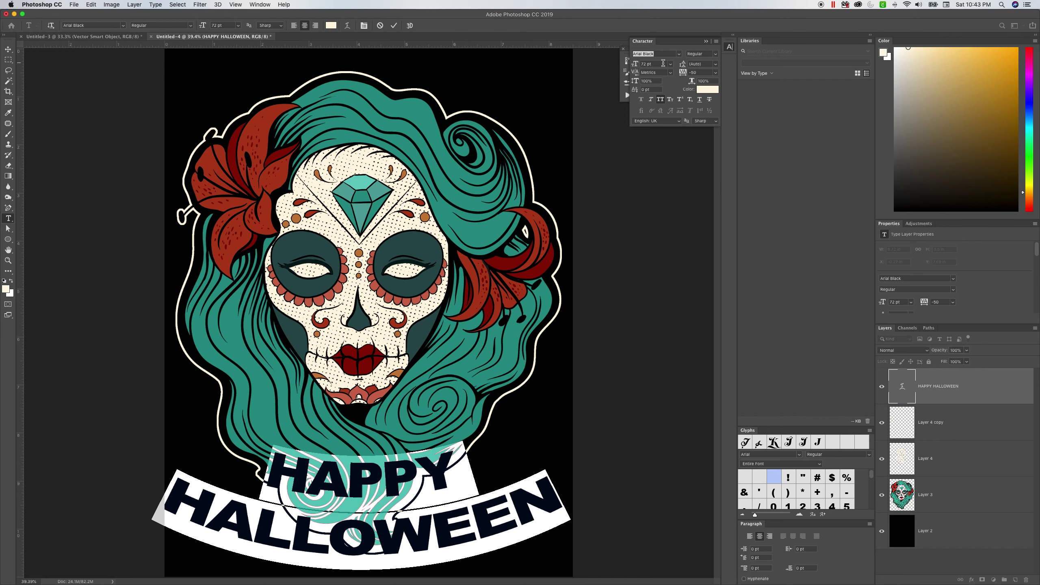
{"action": "left_click", "coordinate": [871, 36]}
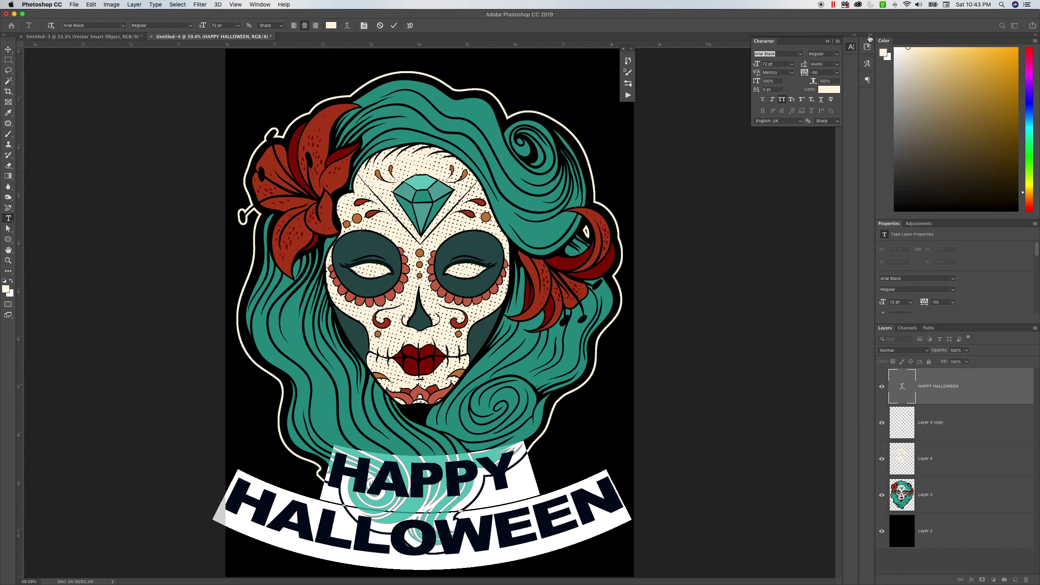
{"action": "left_click", "coordinate": [792, 64]}
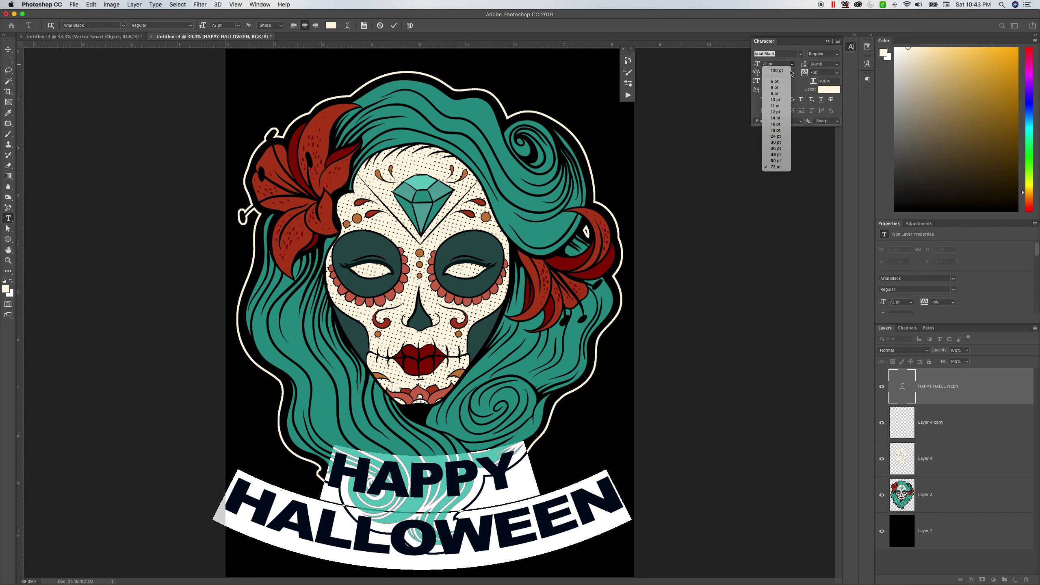
{"action": "left_click", "coordinate": [783, 65]}
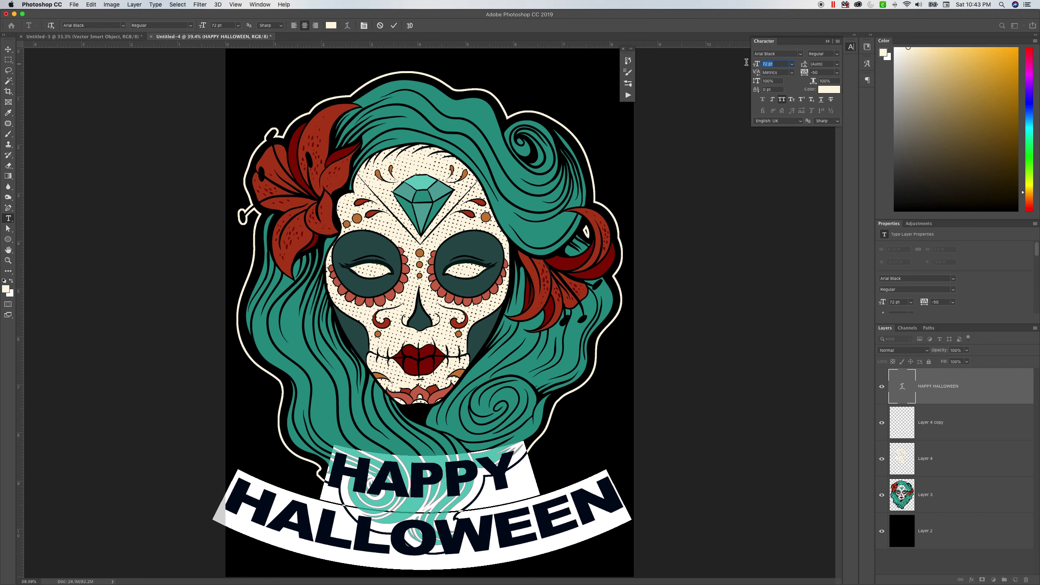
{"action": "type", "text": "70"}
{"action": "key", "text": "Tab"}
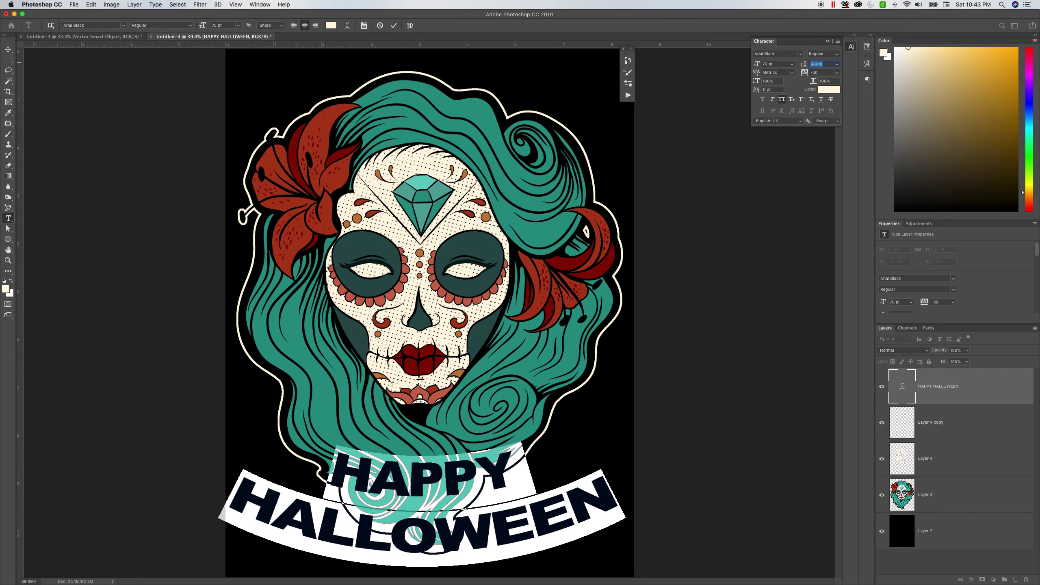
{"action": "left_click", "coordinate": [838, 74]}
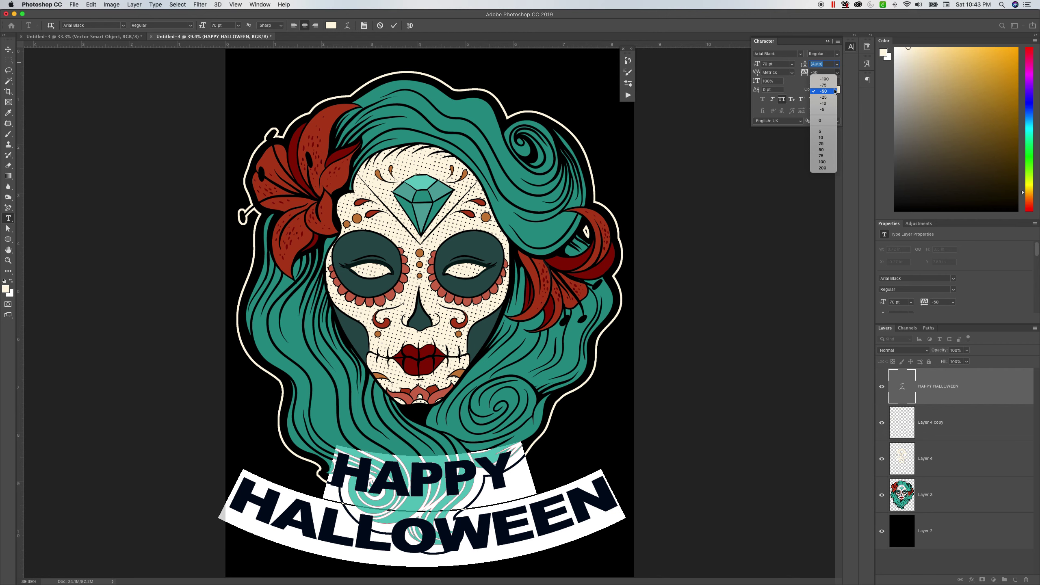
{"action": "left_click", "coordinate": [833, 85]}
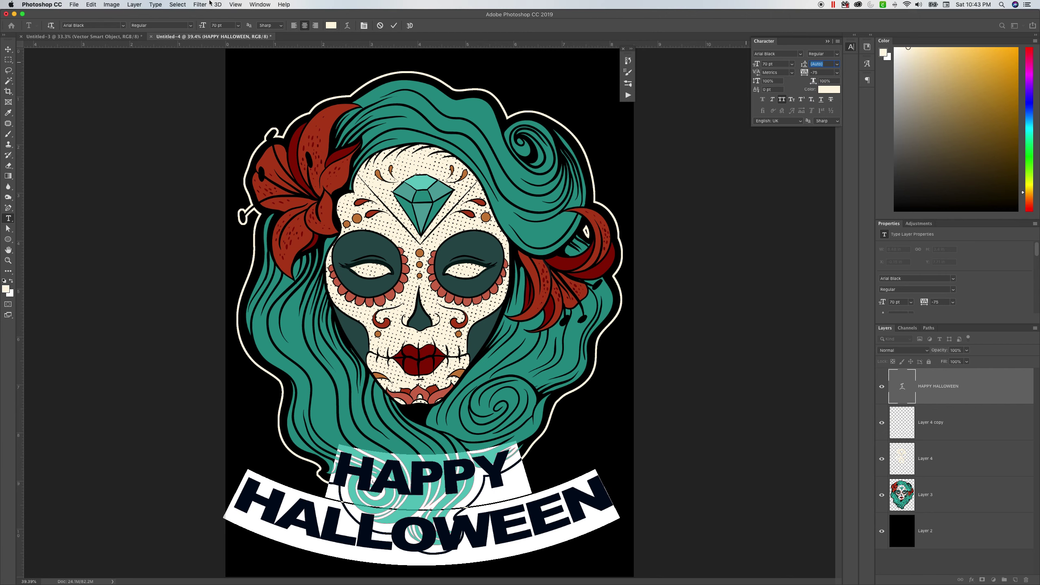
Shift the HAPPY HALLOWEEN text slightly right to center it under the skull, and rasterize its type layer
{"action": "left_click", "coordinate": [8, 49]}
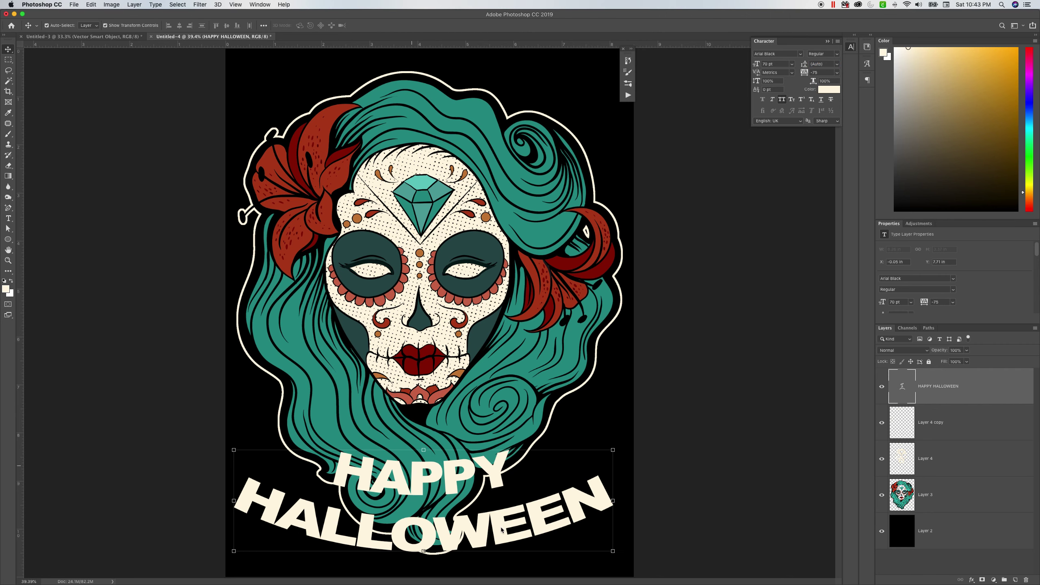
{"action": "left_click_drag", "start_coordinate": [414, 485], "coordinate": [424, 484]}
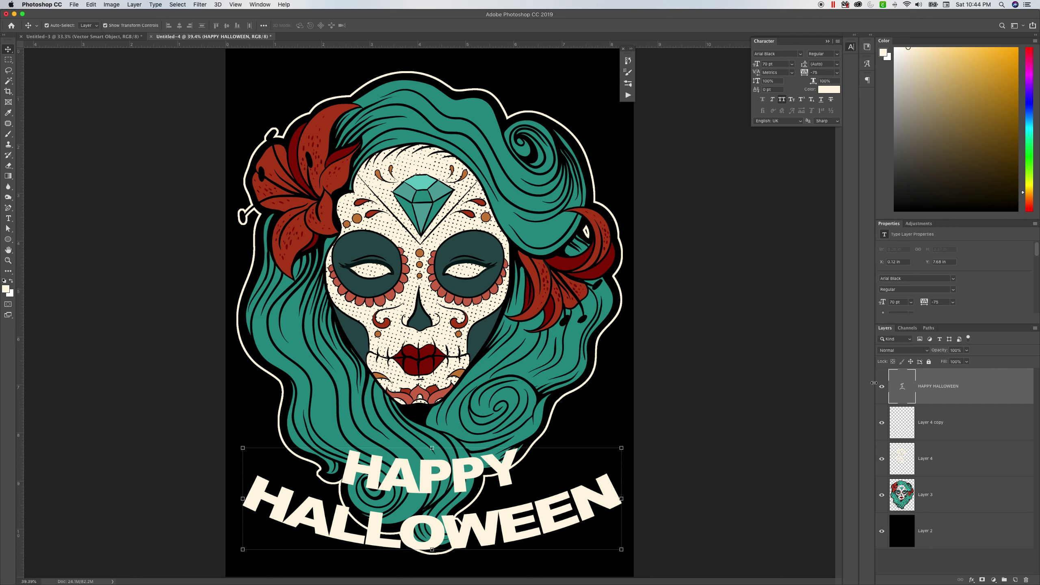
{"action": "right_click", "coordinate": [935, 391]}
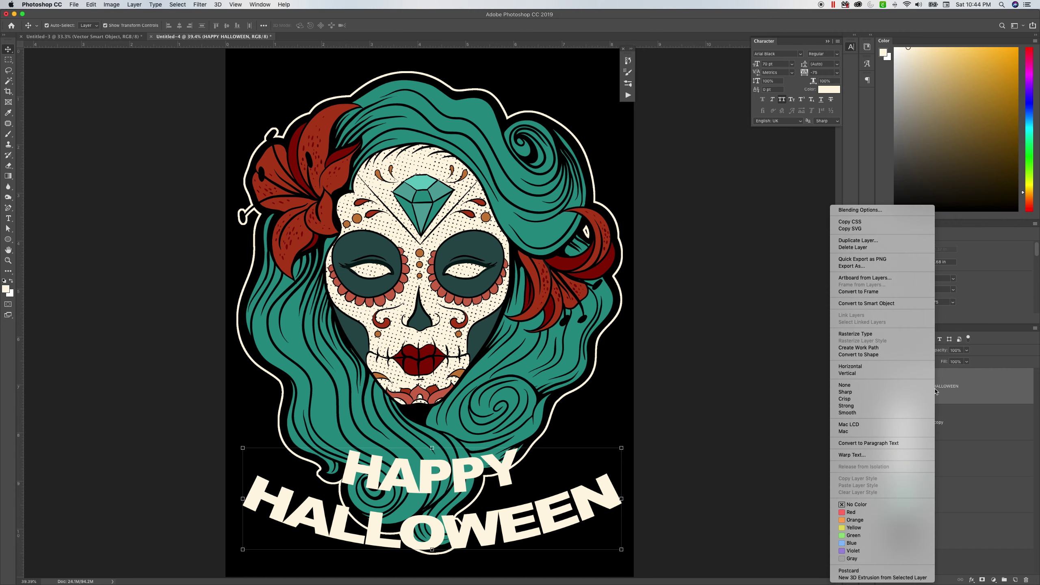
{"action": "left_click", "coordinate": [887, 334]}
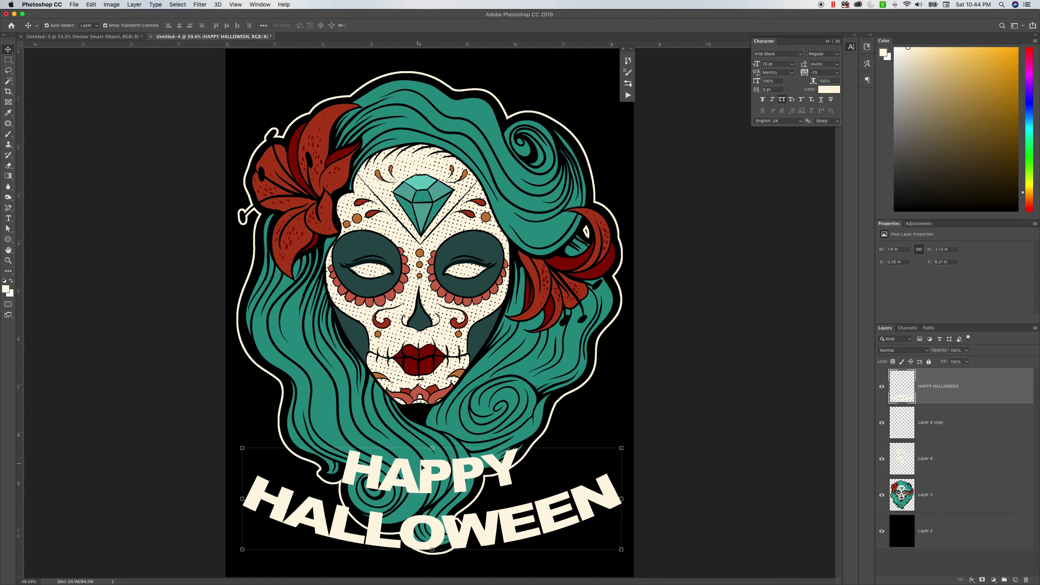
Stretch the rasterized HAPPY HALLOWEEN lettering upward to about 118% height, keeping its width, and commit the transform
{"action": "left_click", "coordinate": [432, 448]}
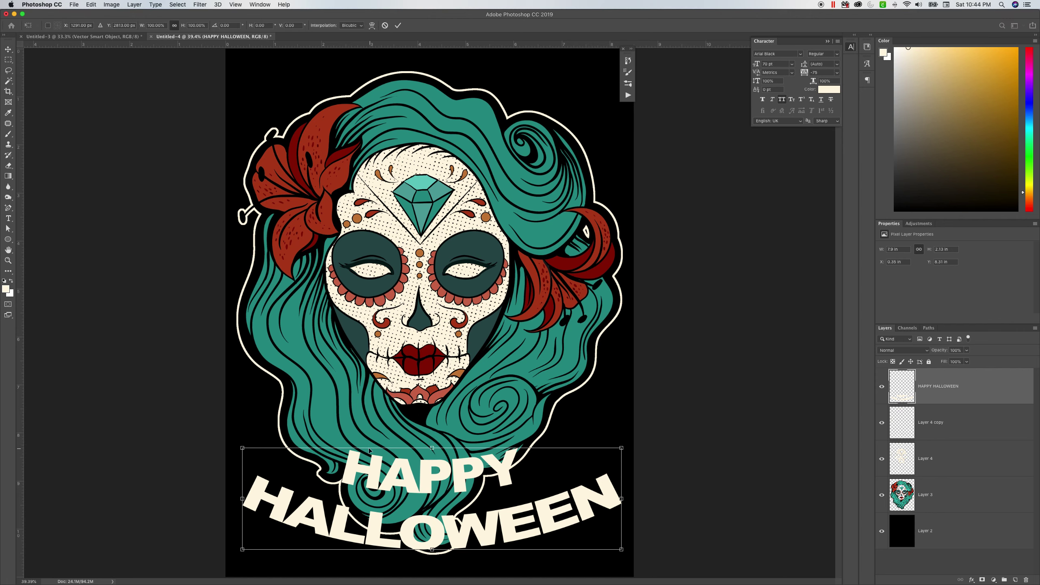
{"action": "right_click", "coordinate": [433, 449]}
{"action": "left_click", "coordinate": [434, 448]}
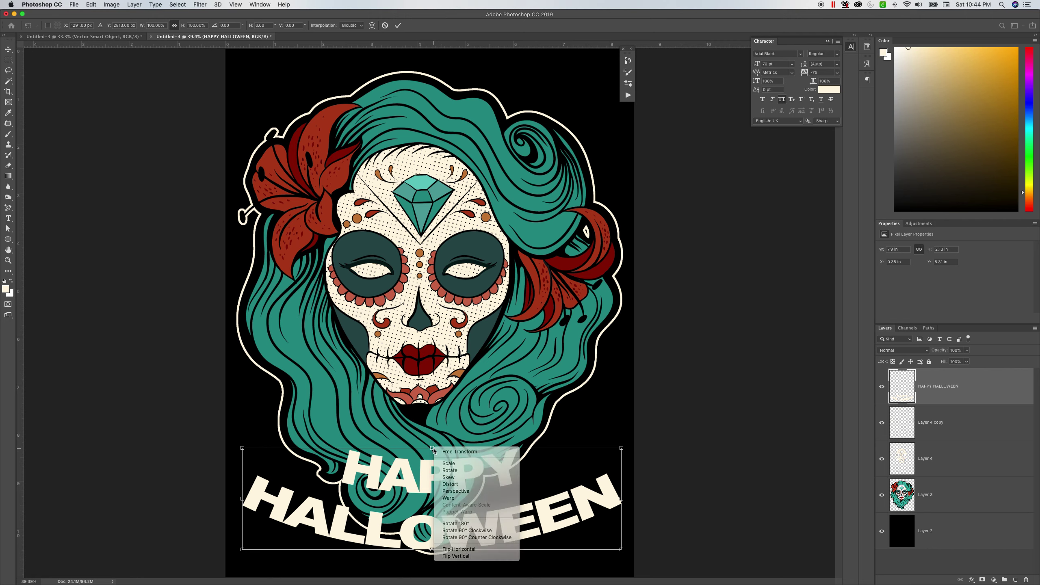
{"action": "right_click", "coordinate": [432, 448]}
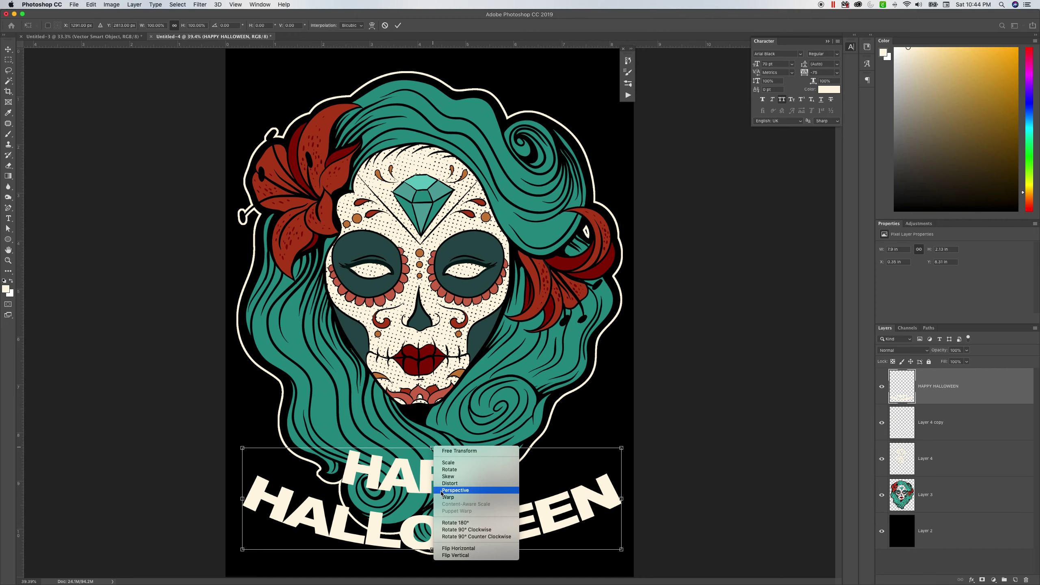
{"action": "left_click", "coordinate": [434, 451]}
{"action": "left_click_drag", "start_coordinate": [433, 450], "coordinate": [432, 431]}
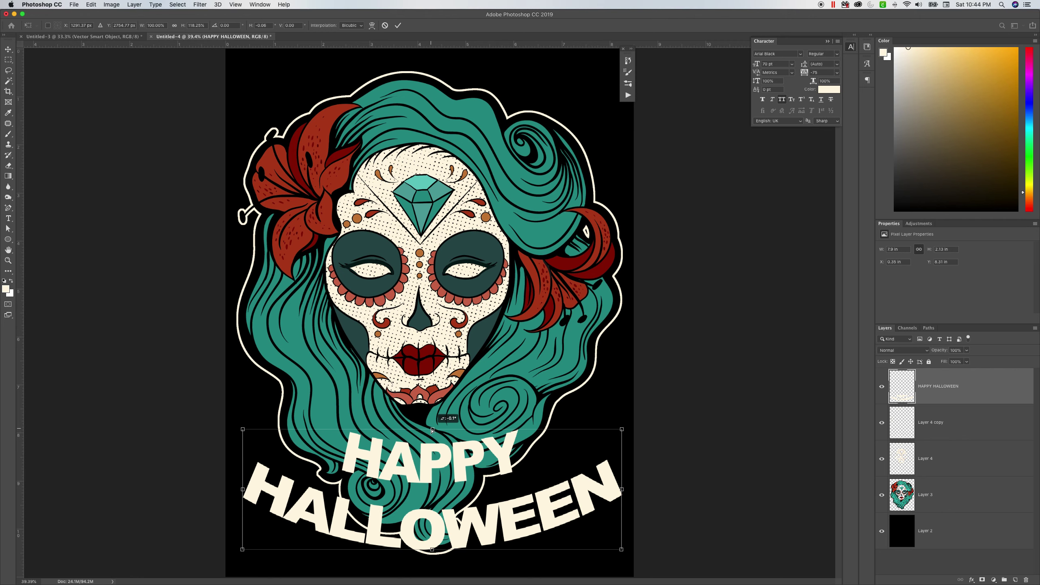
{"action": "left_click_drag", "start_coordinate": [432, 430], "coordinate": [432, 431]}
{"action": "key", "text": "Return"}
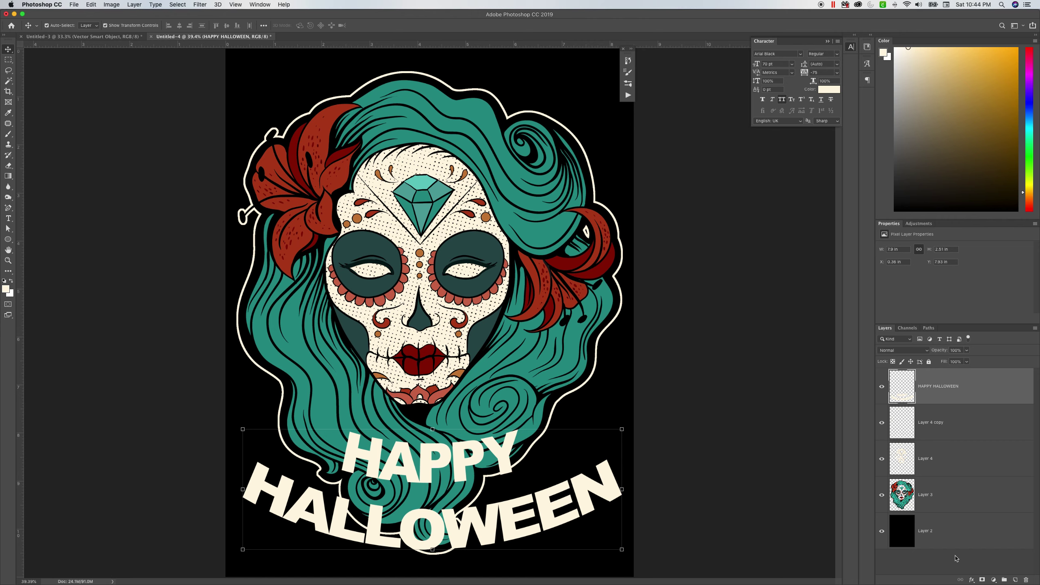
Hide the black background Layer 2 and merge all visible artwork and text layers into one
{"action": "left_click", "coordinate": [882, 531]}
{"action": "left_click", "coordinate": [882, 531]}
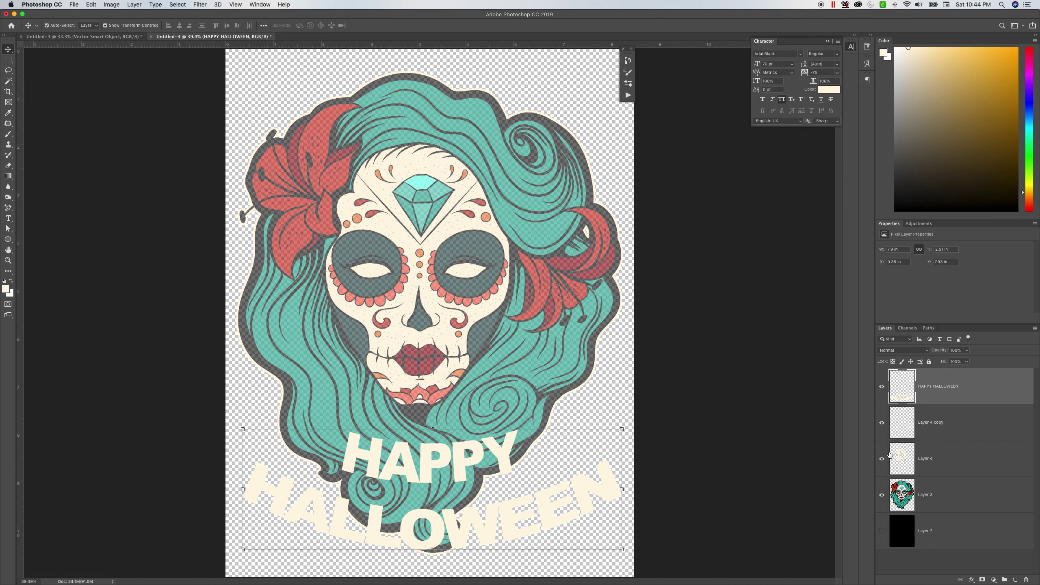
{"action": "left_click", "coordinate": [94, 8]}
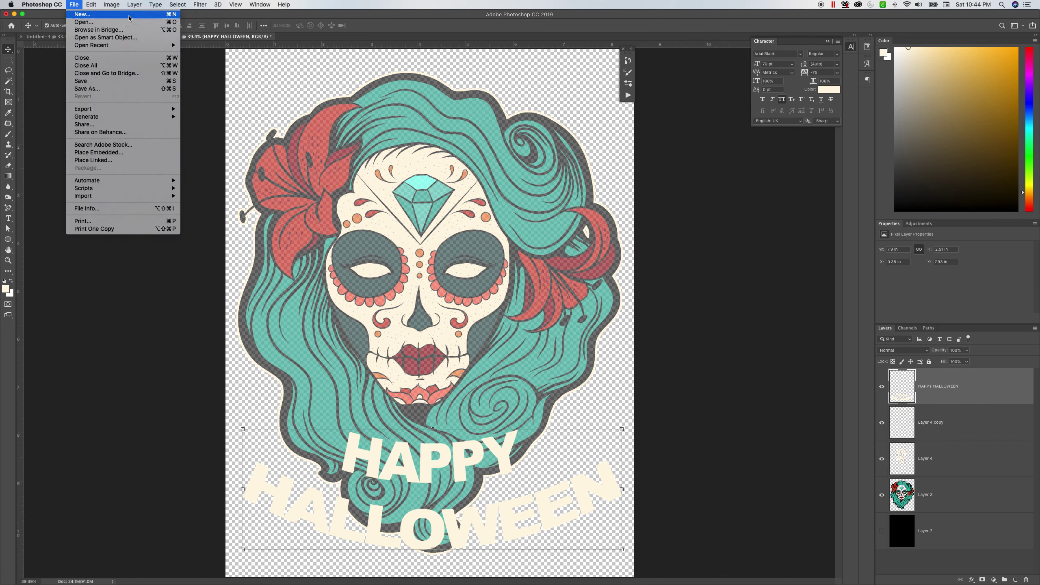
{"action": "mouse_move", "coordinate": [122, 4]}
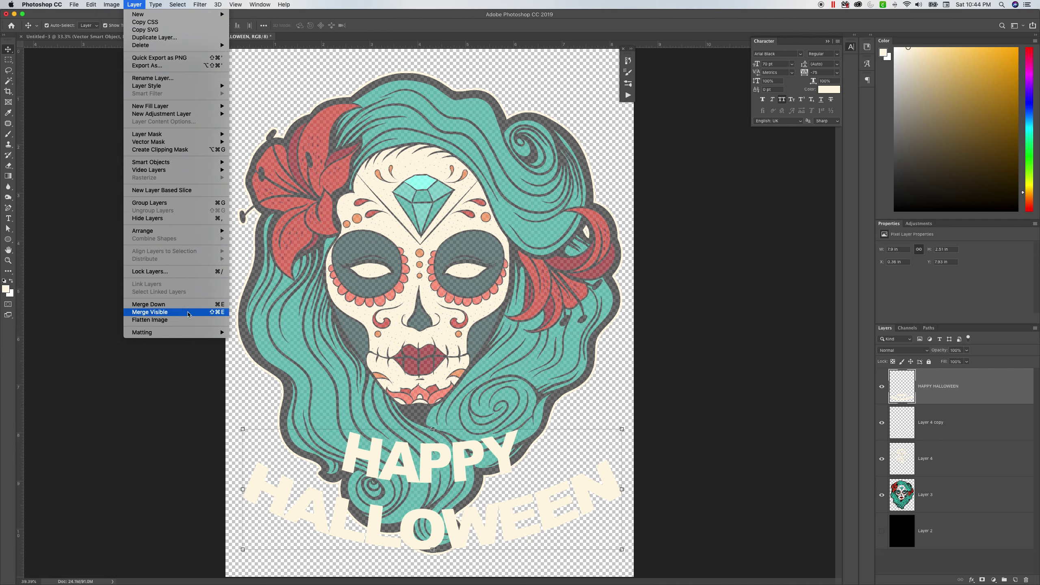
{"action": "left_click", "coordinate": [188, 313]}
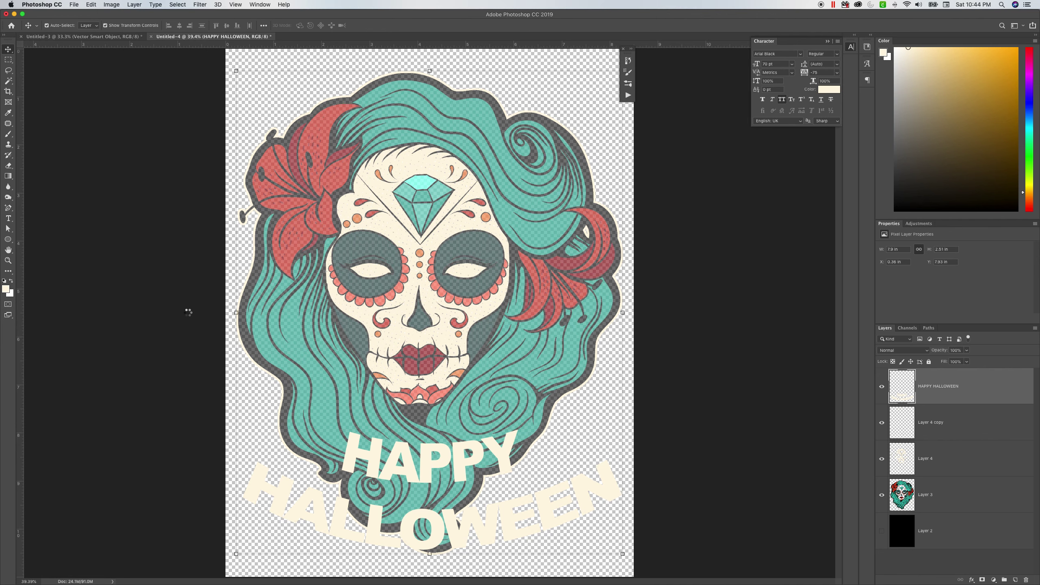
{"action": "left_click", "coordinate": [72, 4]}
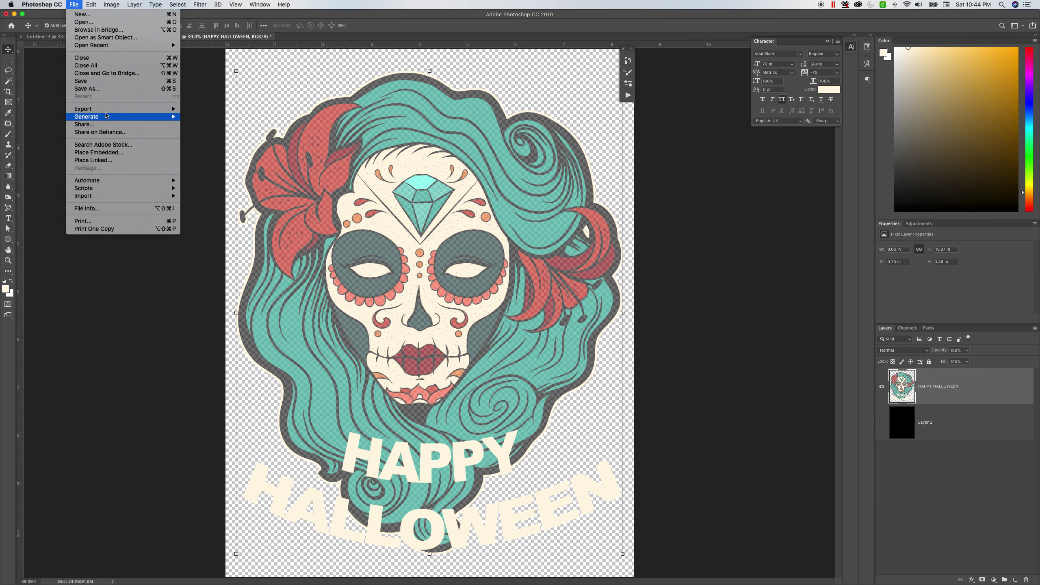
{"action": "mouse_move", "coordinate": [105, 109]}
{"action": "left_click", "coordinate": [203, 109]}
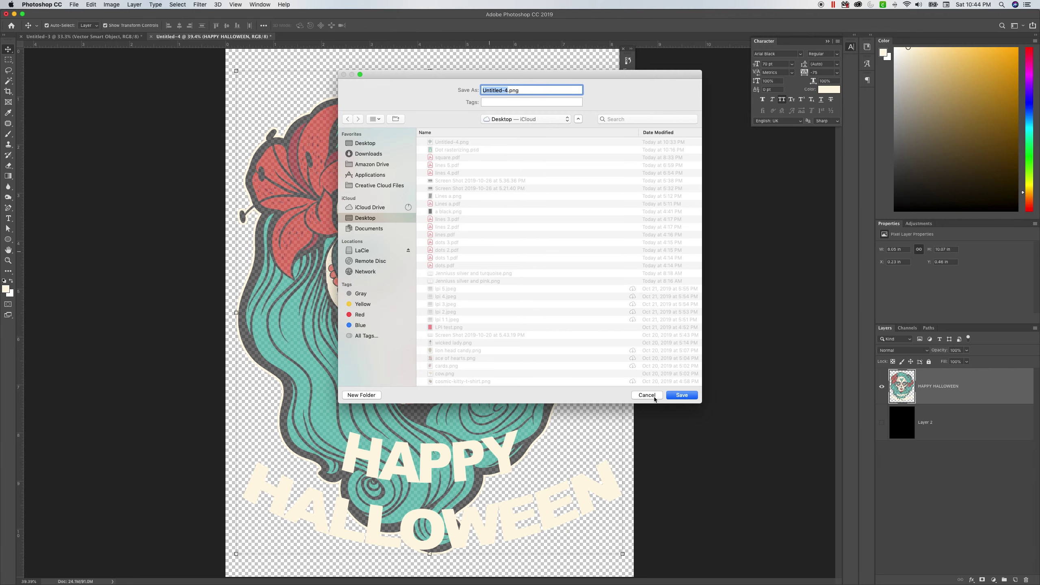
{"action": "left_click", "coordinate": [651, 395]}
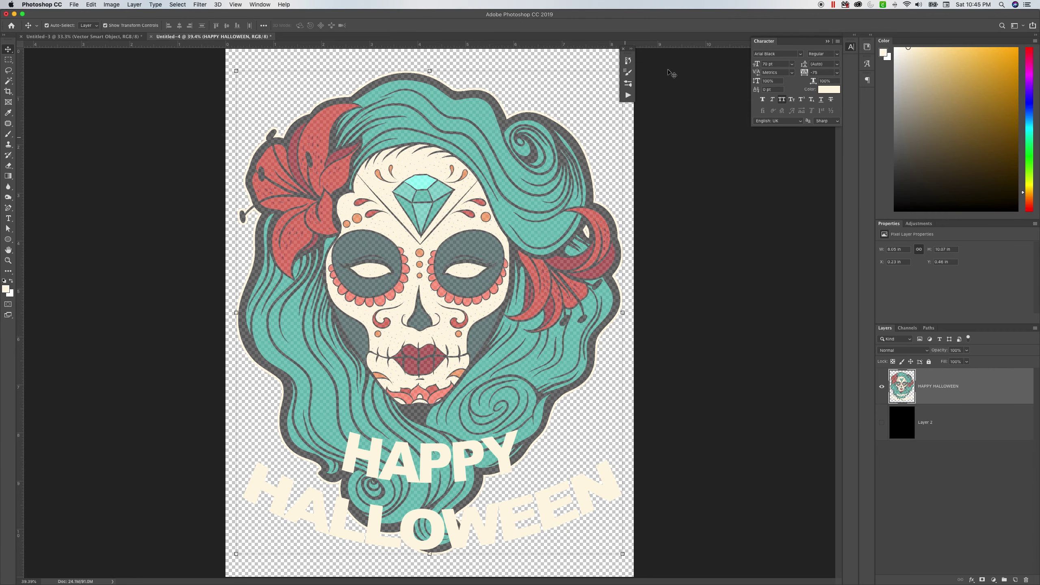